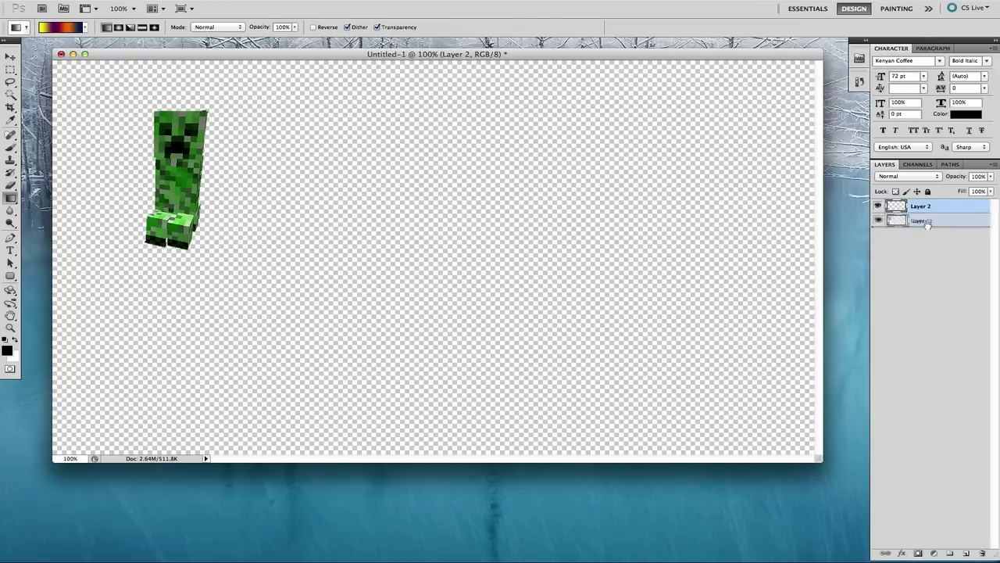
Set the Gradient tool's blending mode to Dissolve
{"action": "left_click", "coordinate": [217, 26]}
{"action": "left_click", "coordinate": [211, 37]}
{"action": "left_click", "coordinate": [63, 26]}
{"action": "left_click", "coordinate": [599, 89]}
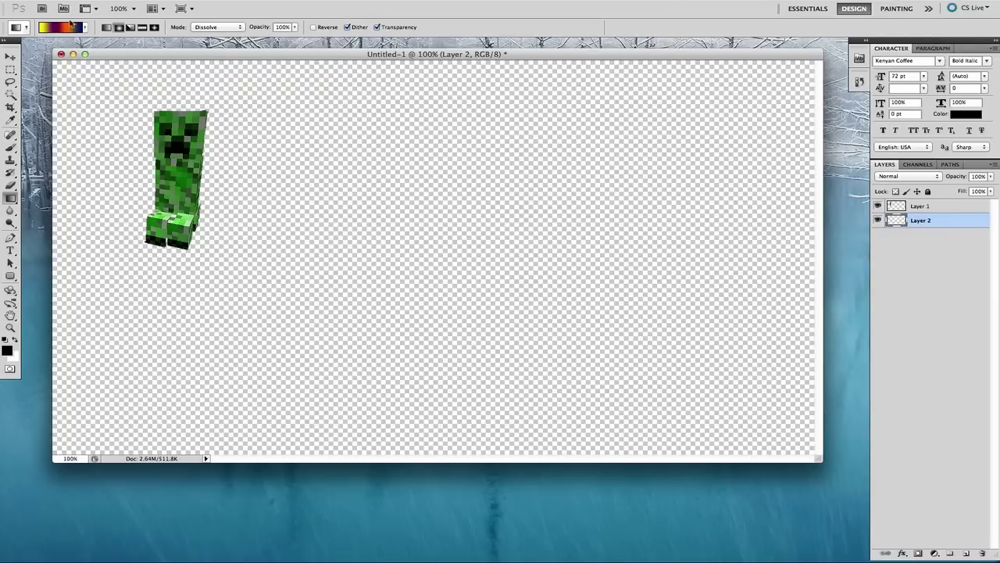
Recolour the gradient's first stop with the green #2f7d24 sampled from the creeper's body
{"action": "left_click", "coordinate": [69, 26]}
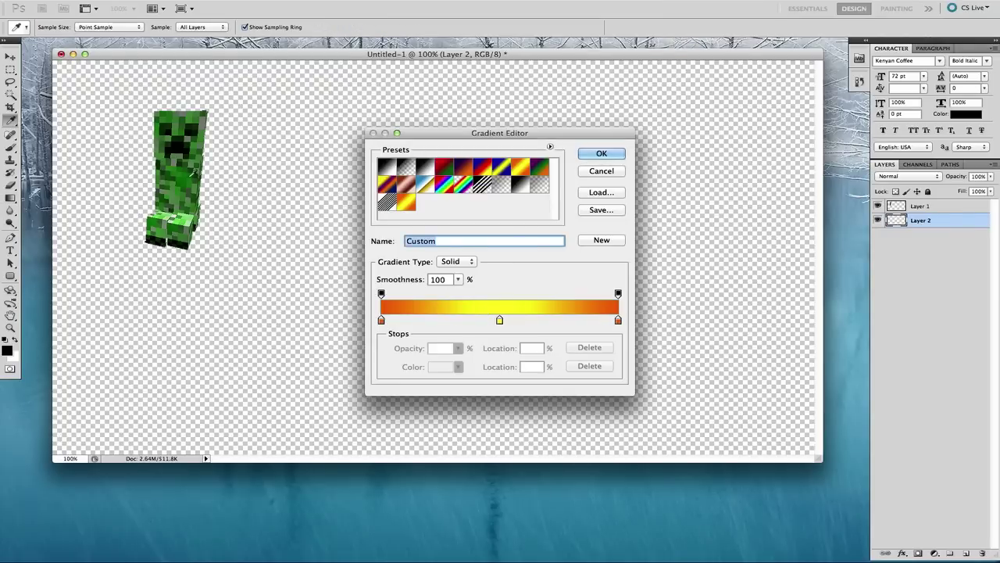
{"action": "left_click", "coordinate": [381, 321]}
{"action": "left_click", "coordinate": [441, 367]}
{"action": "left_click", "coordinate": [183, 180]}
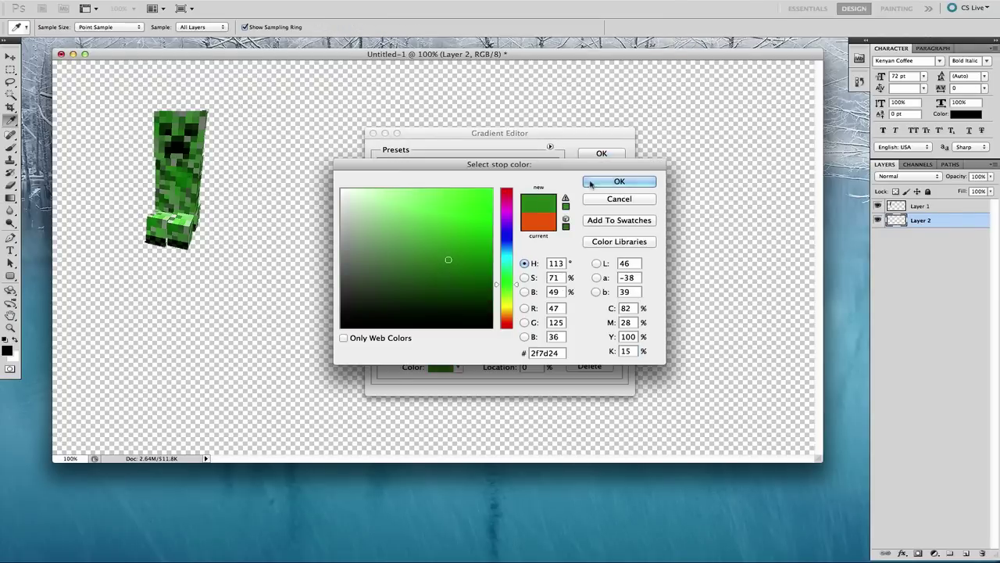
{"action": "left_click", "coordinate": [617, 181]}
Recolour the gradient's middle stop with the dark green #065d06 sampled from the creeper's body
{"action": "left_click", "coordinate": [503, 321]}
{"action": "left_click_drag", "start_coordinate": [501, 321], "coordinate": [499, 321]}
{"action": "left_click", "coordinate": [443, 366]}
{"action": "left_click", "coordinate": [176, 194]}
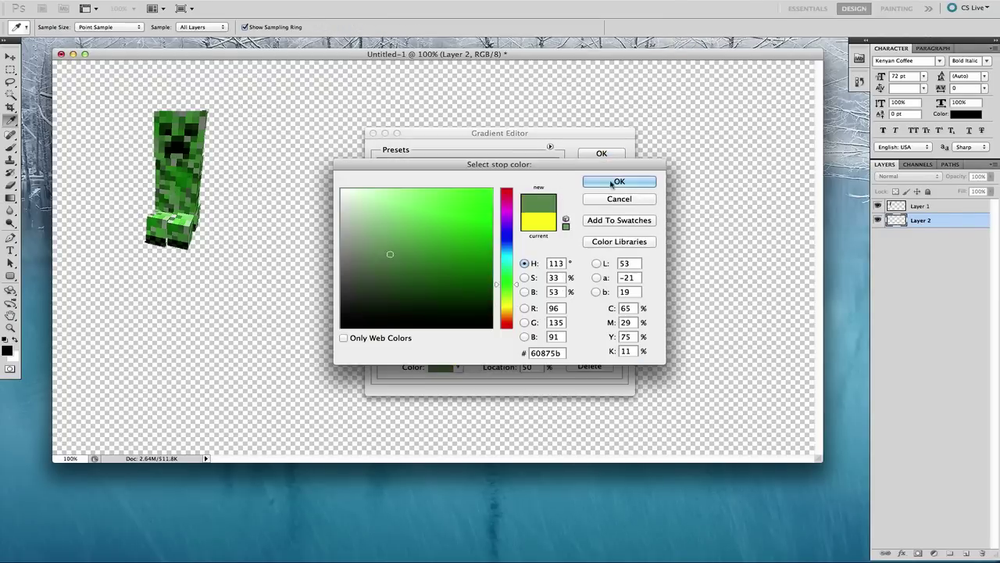
{"action": "left_click", "coordinate": [616, 178]}
{"action": "left_click", "coordinate": [444, 366]}
{"action": "left_click", "coordinate": [182, 179]}
{"action": "left_click", "coordinate": [616, 180]}
Replace the gradient's orange end stop with a dark green one
{"action": "left_click", "coordinate": [606, 321]}
{"action": "double_click", "coordinate": [618, 322]}
{"action": "left_click", "coordinate": [617, 200]}
{"action": "left_click_drag", "start_coordinate": [618, 321], "coordinate": [610, 353]}
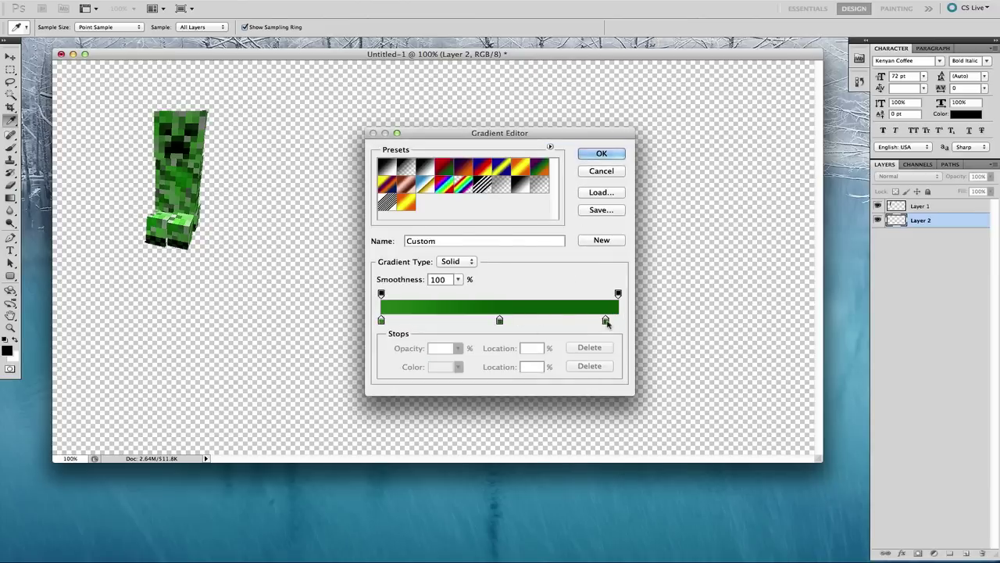
Recolour the gradient's middle stop with a colour sampled from the creeper's foot and accept the gradient
{"action": "left_click", "coordinate": [444, 367]}
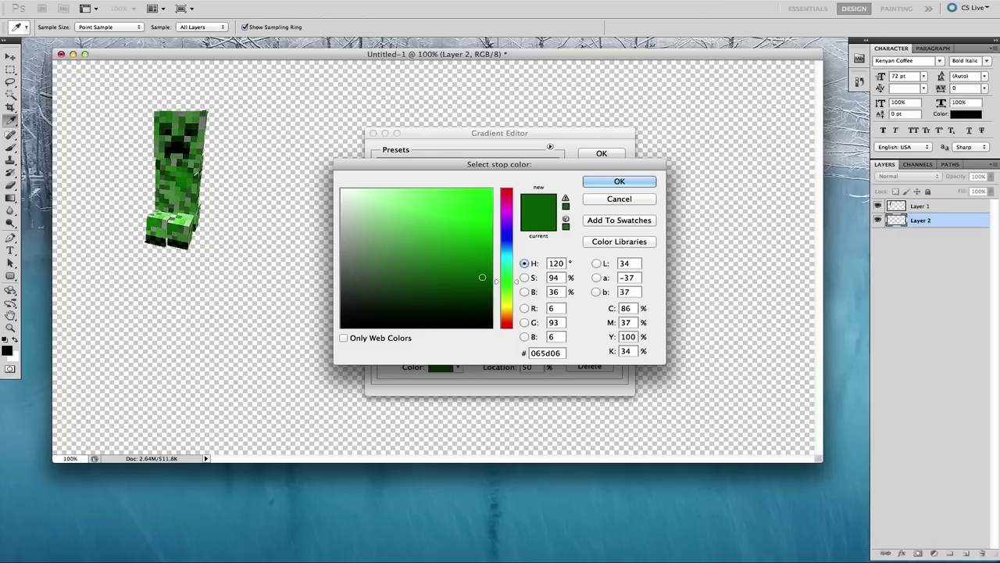
{"action": "left_click", "coordinate": [170, 223]}
{"action": "left_click", "coordinate": [169, 221]}
{"action": "left_click", "coordinate": [619, 181]}
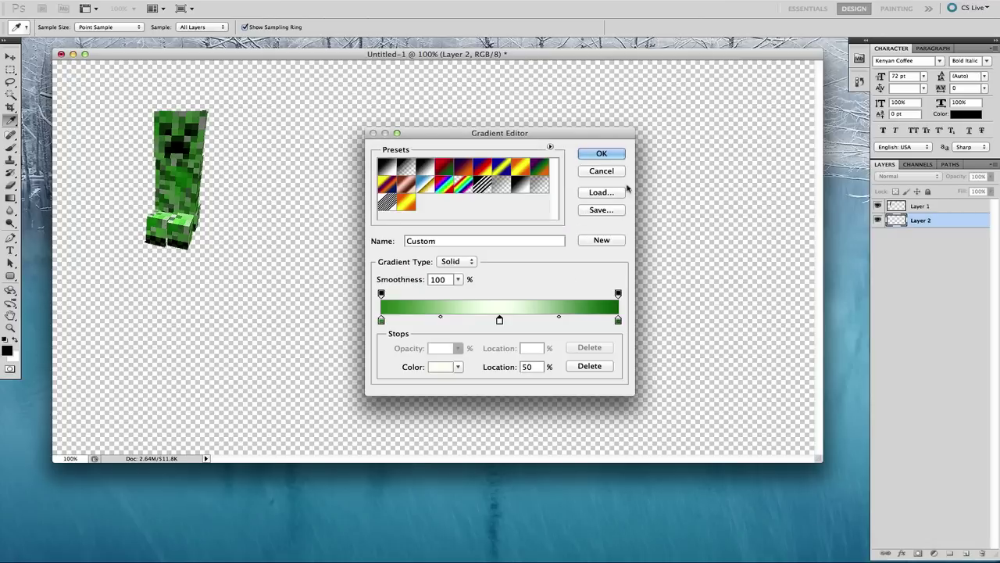
{"action": "left_click", "coordinate": [167, 222]}
{"action": "left_click", "coordinate": [169, 224]}
{"action": "left_click", "coordinate": [602, 153]}
Try the edited gradient on Layer 2 in two directions and undo both fills
{"action": "left_click_drag", "start_coordinate": [548, 161], "coordinate": [500, 313]}
{"action": "key", "text": "super+z"}
{"action": "left_click_drag", "start_coordinate": [624, 334], "coordinate": [12, 82]}
{"action": "key", "text": "super+z"}
Add pale green gradient stops sampled from the creeper's foot on both sides of the middle stop
{"action": "left_click", "coordinate": [72, 28]}
{"action": "left_click", "coordinate": [426, 320]}
{"action": "left_click", "coordinate": [171, 221]}
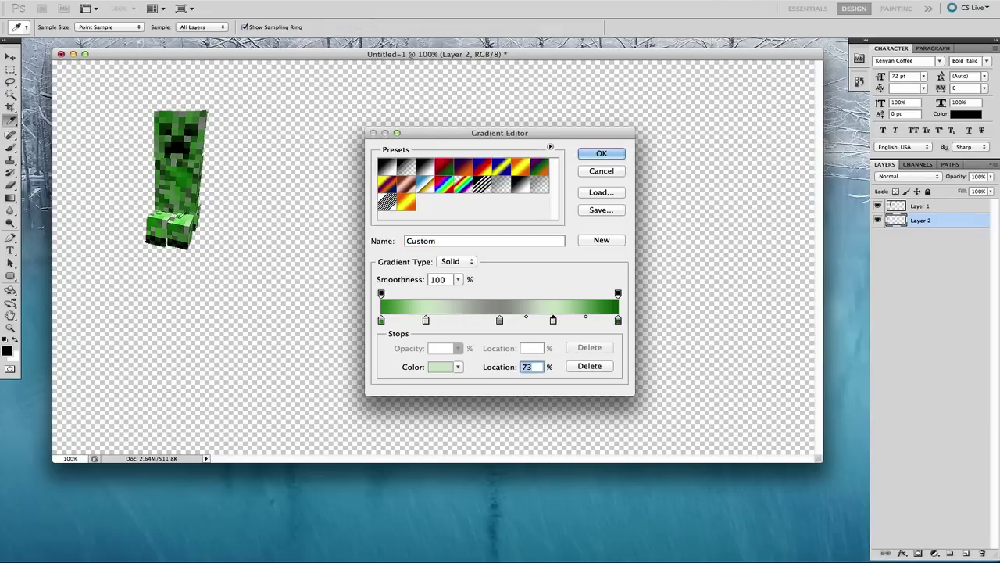
Add more dark and bright green stops to the gradient, place one at 66%, and accept the gradient
{"action": "left_click", "coordinate": [464, 321]}
{"action": "left_click", "coordinate": [576, 320]}
{"action": "left_click_drag", "start_coordinate": [554, 320], "coordinate": [531, 321]}
{"action": "mouse_move", "coordinate": [542, 320]}
{"action": "left_mouse_down"}
{"action": "mouse_move", "coordinate": [570, 321]}
{"action": "mouse_move", "coordinate": [539, 320]}
{"action": "left_mouse_up"}
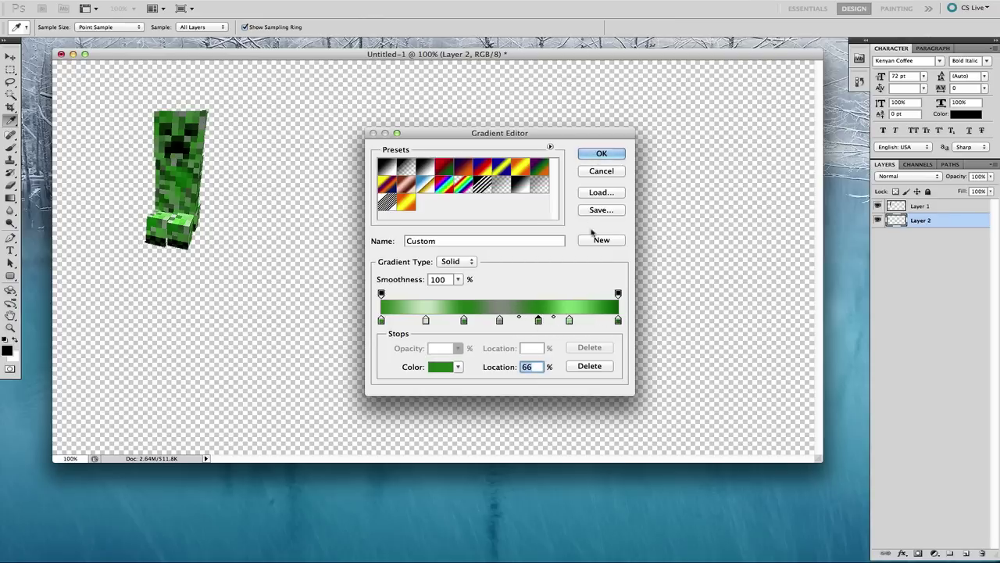
{"action": "left_click", "coordinate": [602, 154]}
Try radial gradient fills of different sizes and centres on Layer 2, undoing each one
{"action": "left_click_drag", "start_coordinate": [620, 219], "coordinate": [63, 143]}
{"action": "key", "text": "super+z"}
{"action": "left_click_drag", "start_coordinate": [191, 170], "coordinate": [680, 429]}
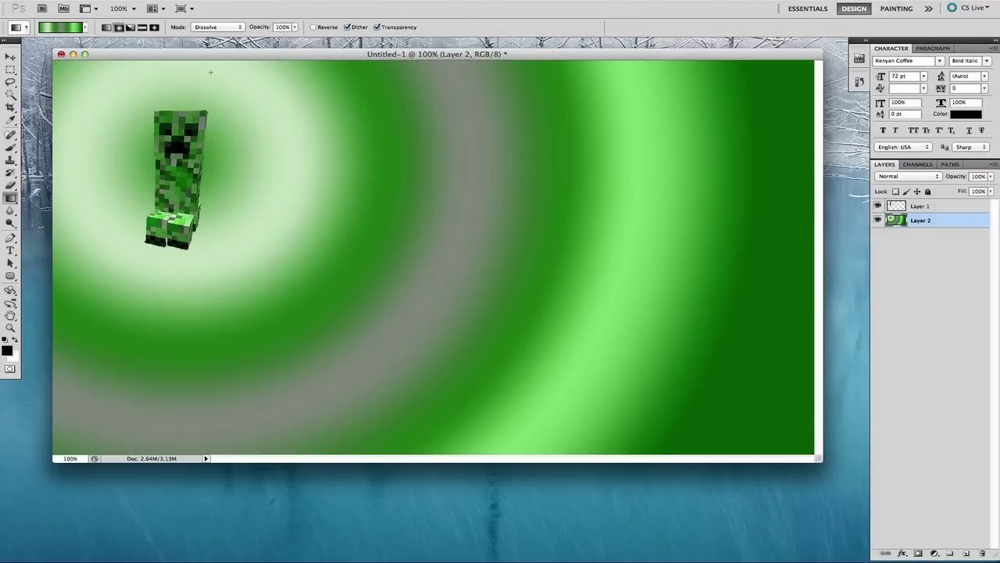
{"action": "key", "text": "ctrl+z"}
{"action": "left_click_drag", "start_coordinate": [726, 407], "coordinate": [727, 406]}
{"action": "key", "text": "ctrl+z"}
{"action": "left_click_drag", "start_coordinate": [300, 208], "coordinate": [312, 217]}
{"action": "key", "text": "ctrl+z"}
{"action": "left_click_drag", "start_coordinate": [259, 188], "coordinate": [443, 326]}
{"action": "key", "text": "ctrl+z"}
{"action": "key", "text": "ctrl+z"}
Try other gradient styles such as reflected on Layer 2, undoing each fill
{"action": "left_click", "coordinate": [142, 27]}
{"action": "left_click_drag", "start_coordinate": [664, 254], "coordinate": [330, 252]}
{"action": "key", "text": "ctrl+z"}
{"action": "left_click_drag", "start_coordinate": [134, 111], "coordinate": [946, 425]}
{"action": "key", "text": "ctrl+z"}
{"action": "left_click_drag", "start_coordinate": [328, 204], "coordinate": [438, 297]}
{"action": "key", "text": "super+z"}
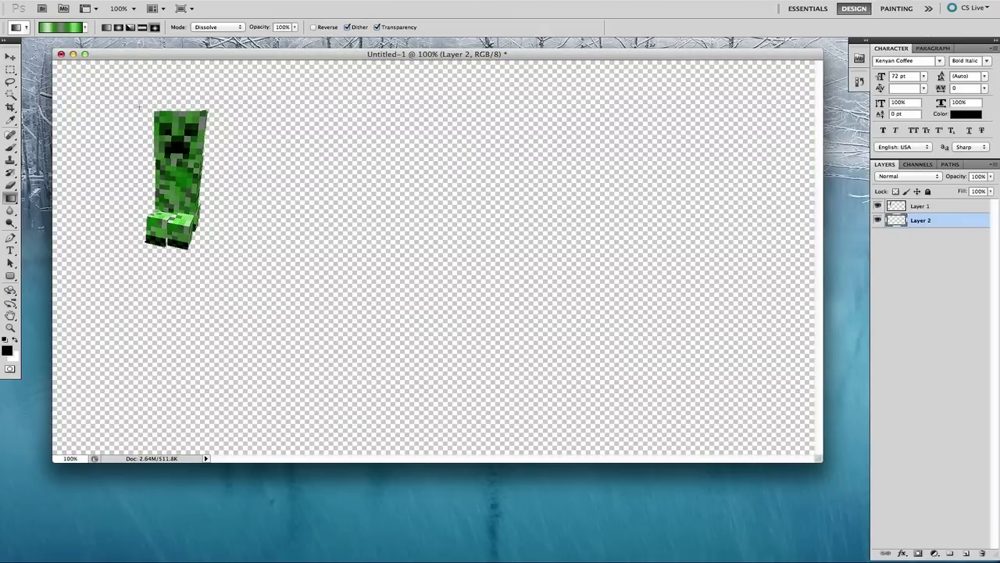
{"action": "left_click_drag", "start_coordinate": [140, 105], "coordinate": [306, 274]}
{"action": "key", "text": "super+z"}
{"action": "left_click_drag", "start_coordinate": [190, 182], "coordinate": [293, 283]}
{"action": "key", "text": "super+z"}
Try a diagonal linear gradient fill on Layer 2 and undo it
{"action": "left_click", "coordinate": [106, 27]}
{"action": "left_click_drag", "start_coordinate": [156, 125], "coordinate": [547, 336]}
{"action": "key", "text": "super+z"}
Fill Layer 2 with a large radial gradient centred on the creeper and reaching beyond the canvas's far corner
{"action": "left_click", "coordinate": [119, 27]}
{"action": "left_click_drag", "start_coordinate": [207, 146], "coordinate": [695, 415]}
{"action": "key", "text": "super+z"}
{"action": "left_click_drag", "start_coordinate": [179, 170], "coordinate": [587, 412]}
{"action": "key", "text": "super+z"}
{"action": "left_click_drag", "start_coordinate": [183, 169], "coordinate": [993, 536]}
{"action": "key", "text": "Tab"}
{"action": "key", "text": "Tab"}
Enlarge the creeper on Layer 1 and reposition it over the gradient's centre
{"action": "left_click", "coordinate": [923, 207]}
{"action": "key", "text": "super+t"}
{"action": "left_click_drag", "start_coordinate": [208, 110], "coordinate": [243, 35]}
{"action": "left_click_drag", "start_coordinate": [215, 150], "coordinate": [196, 199]}
{"action": "key", "text": "Return"}
Open the creeper layer in the Liquify filter
{"action": "left_click", "coordinate": [238, 0]}
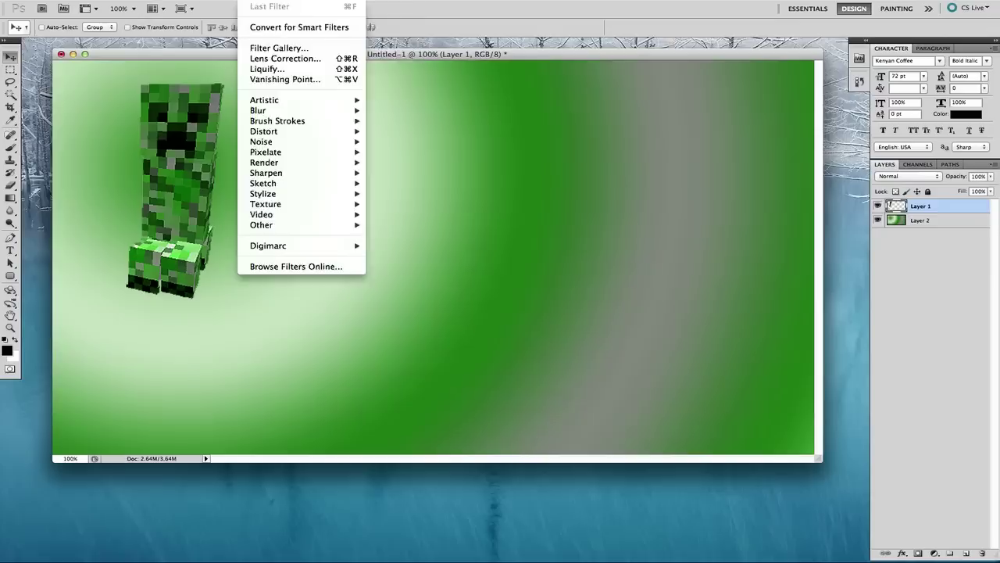
{"action": "left_click", "coordinate": [312, 68]}
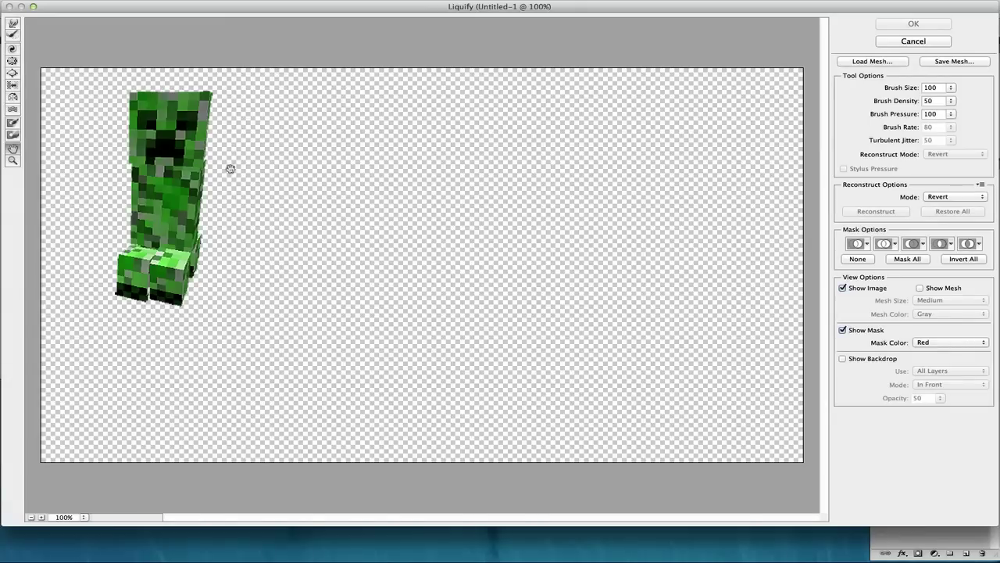
{"action": "left_click_drag", "start_coordinate": [195, 147], "coordinate": [261, 157]}
{"action": "key", "text": "super+z"}
Try several Liquify distortion tools on the creeper and undo each distortion
{"action": "left_click", "coordinate": [13, 96]}
{"action": "mouse_move", "coordinate": [117, 122]}
{"action": "left_mouse_down"}
{"action": "mouse_move", "coordinate": [214, 141]}
{"action": "mouse_move", "coordinate": [210, 131]}
{"action": "left_mouse_up"}
{"action": "key", "text": "super+z"}
{"action": "left_click", "coordinate": [12, 85]}
{"action": "left_click", "coordinate": [13, 73]}
{"action": "key", "text": "super+z"}
{"action": "left_click", "coordinate": [13, 61]}
{"action": "mouse_move", "coordinate": [136, 131]}
{"action": "left_mouse_down"}
{"action": "mouse_move", "coordinate": [236, 141]}
{"action": "mouse_move", "coordinate": [227, 148]}
{"action": "left_mouse_up"}
{"action": "key", "text": "super+z"}
{"action": "left_click", "coordinate": [13, 48]}
{"action": "key", "text": "super+z"}
{"action": "left_click_drag", "start_coordinate": [165, 98], "coordinate": [157, 254]}
{"action": "key", "text": "super+z"}
{"action": "key", "text": "r"}
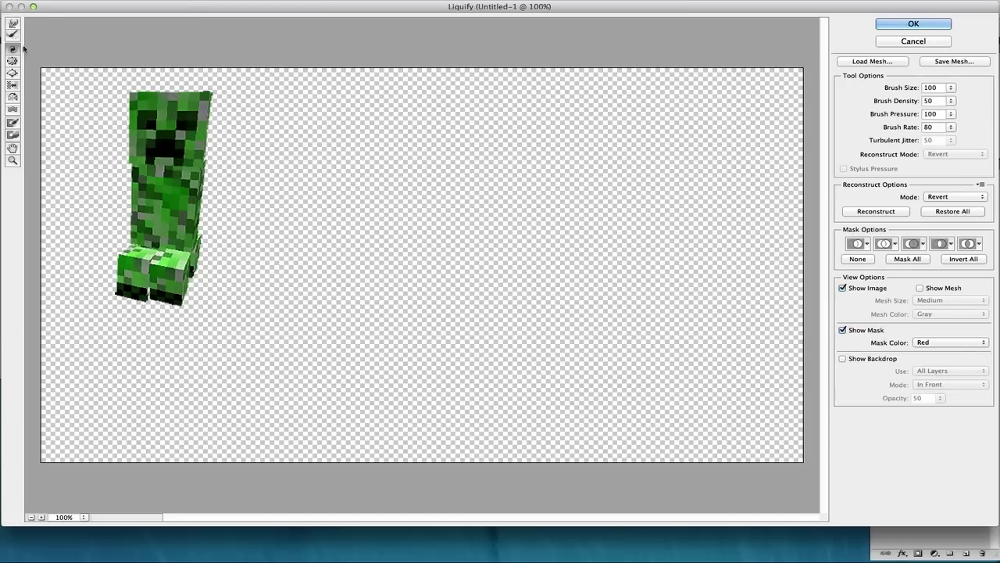
Push the creeper's sides inward at the head, torso and legs with the Forward Warp tool
{"action": "left_click", "coordinate": [13, 25]}
{"action": "mouse_move", "coordinate": [219, 140]}
{"action": "left_mouse_down"}
{"action": "mouse_move", "coordinate": [141, 143]}
{"action": "mouse_move", "coordinate": [179, 141]}
{"action": "left_mouse_up"}
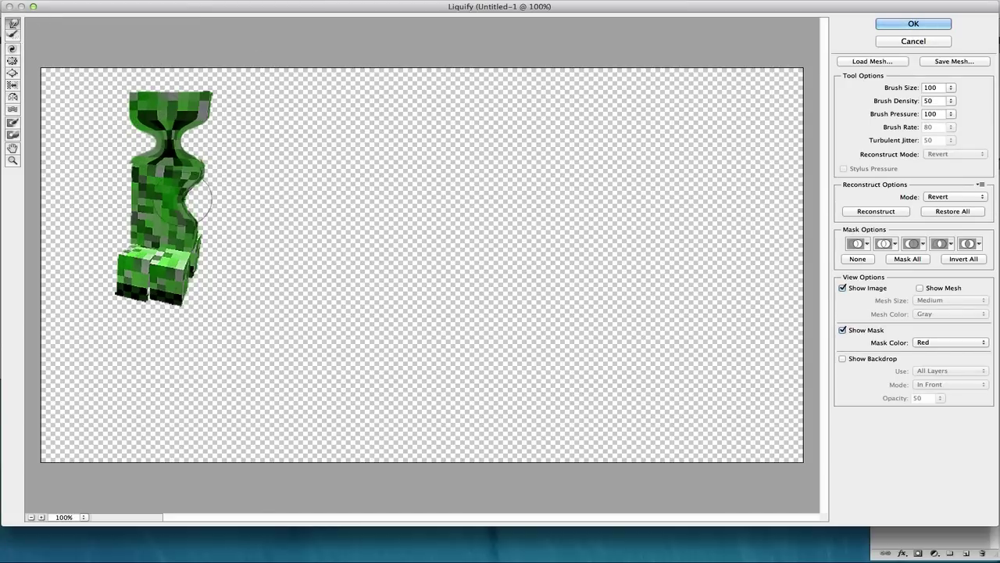
{"action": "left_click_drag", "start_coordinate": [202, 200], "coordinate": [163, 201]}
{"action": "mouse_move", "coordinate": [200, 249]}
{"action": "left_mouse_down"}
{"action": "mouse_move", "coordinate": [127, 243]}
{"action": "mouse_move", "coordinate": [159, 241]}
{"action": "left_mouse_up"}
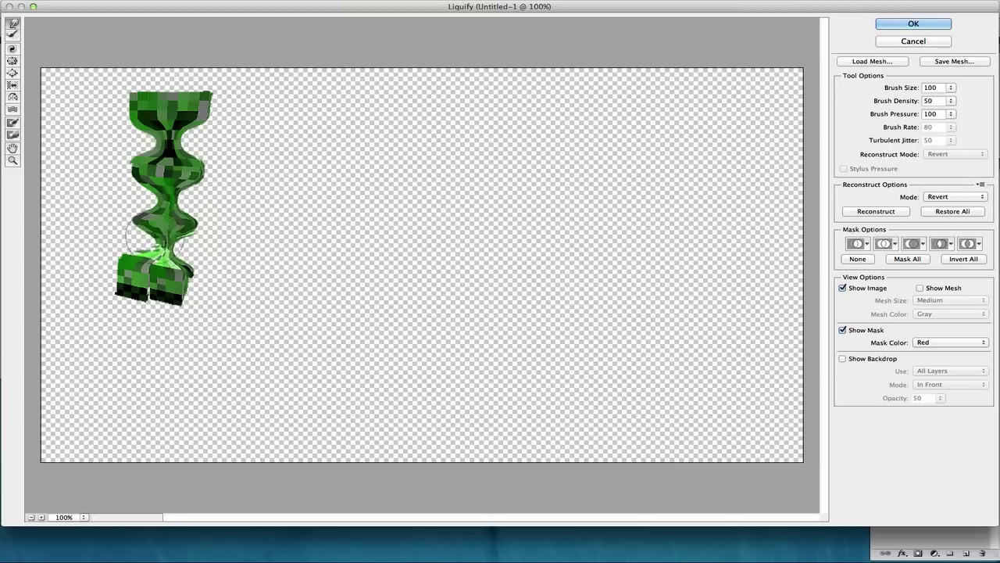
{"action": "mouse_move", "coordinate": [85, 299]}
{"action": "left_mouse_down"}
{"action": "mouse_move", "coordinate": [127, 272]}
{"action": "mouse_move", "coordinate": [207, 282]}
{"action": "left_mouse_up"}
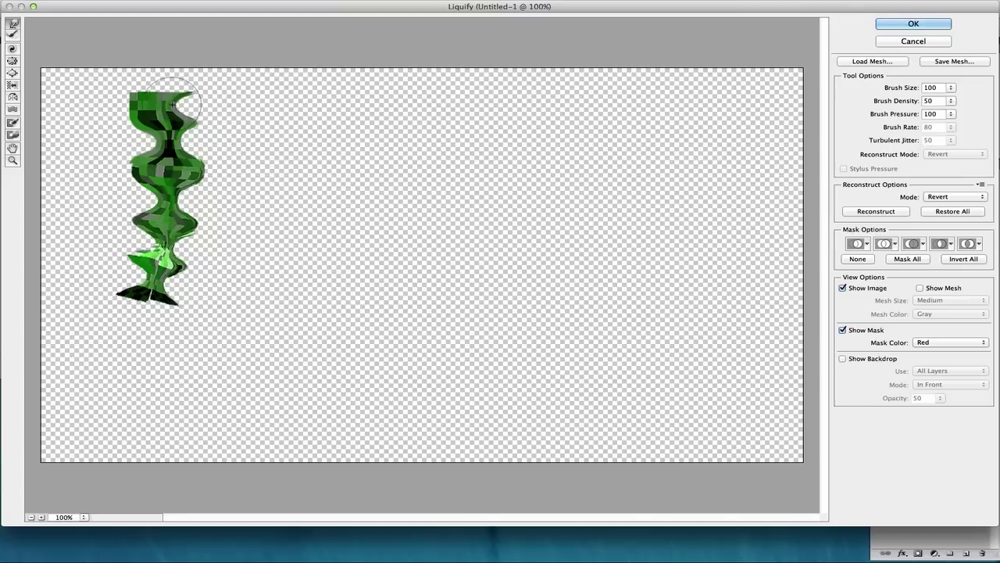
{"action": "left_click_drag", "start_coordinate": [202, 103], "coordinate": [154, 102]}
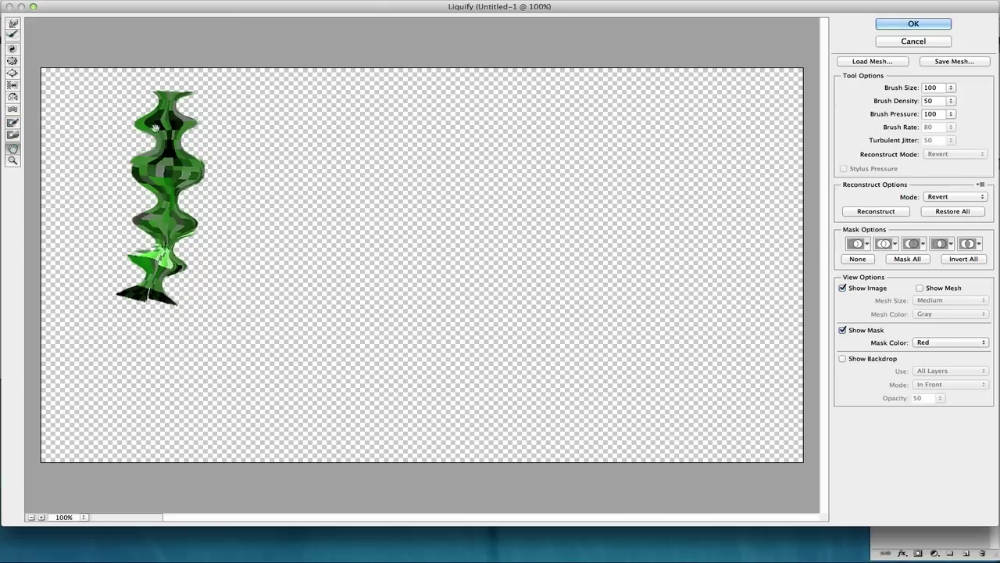
Twirl the creeper's middle and lower parts with the Twirl Clockwise tool and apply the Liquify filter
{"action": "left_click", "coordinate": [13, 61]}
{"action": "left_click_drag", "start_coordinate": [139, 101], "coordinate": [133, 111]}
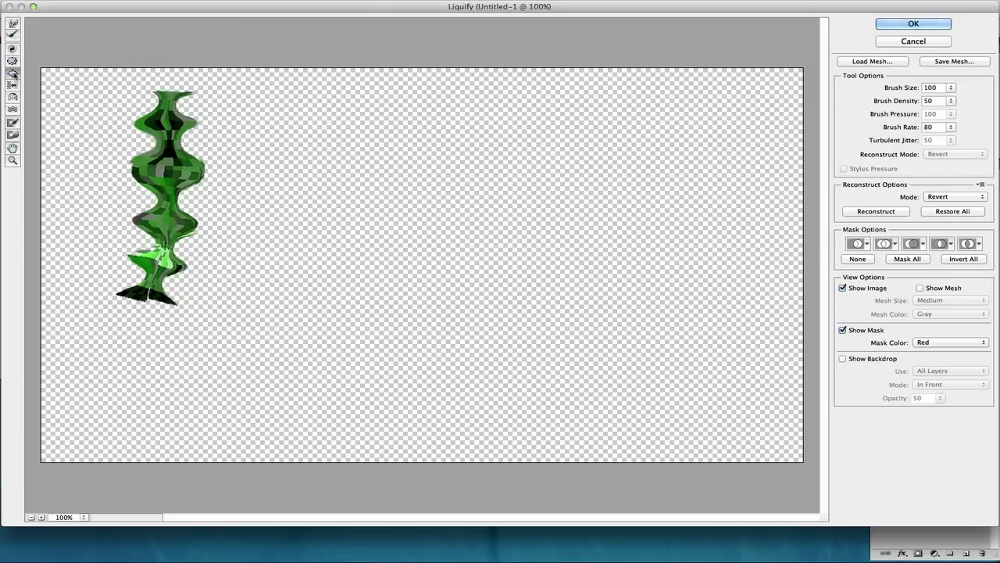
{"action": "left_click", "coordinate": [12, 49]}
{"action": "left_click_drag", "start_coordinate": [167, 168], "coordinate": [167, 168]}
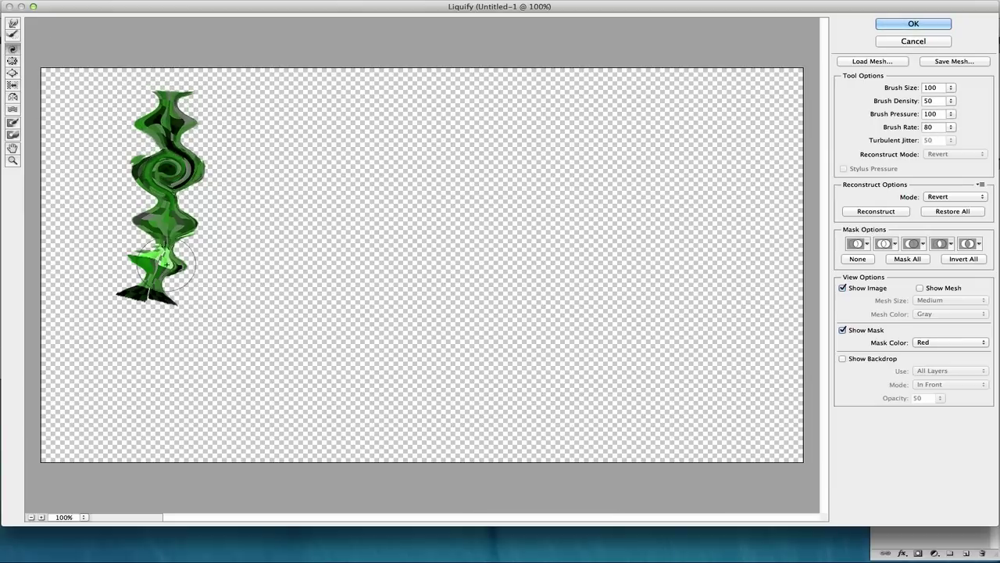
{"action": "left_click_drag", "start_coordinate": [164, 251], "coordinate": [172, 224]}
{"action": "left_click_drag", "start_coordinate": [159, 262], "coordinate": [146, 290]}
{"action": "left_click", "coordinate": [889, 28]}
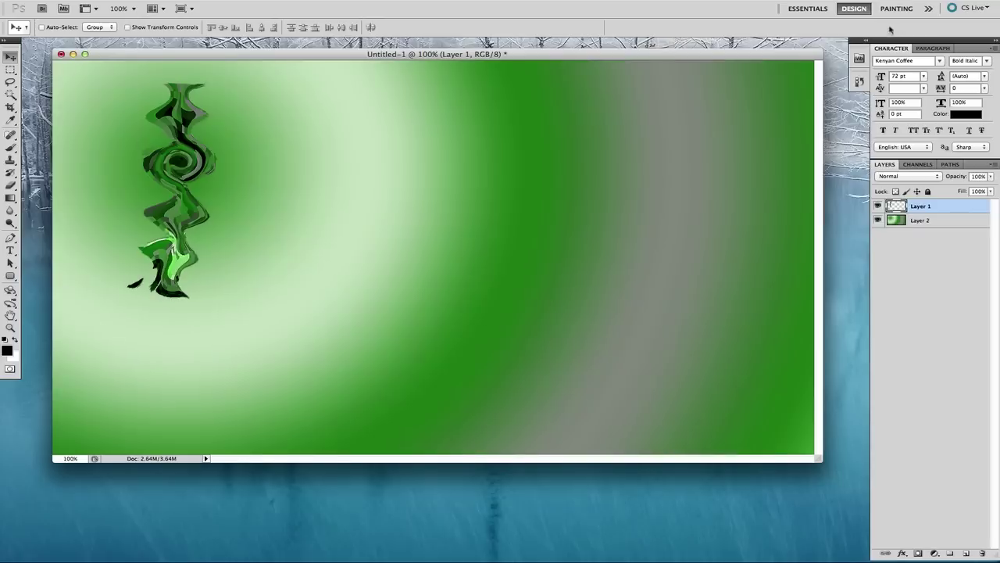
Show the document rulers, then undo and restore the Liquify distortion
{"action": "key", "text": "super+r"}
{"action": "key", "text": "super+z"}
{"action": "left_click", "coordinate": [115, 0]}
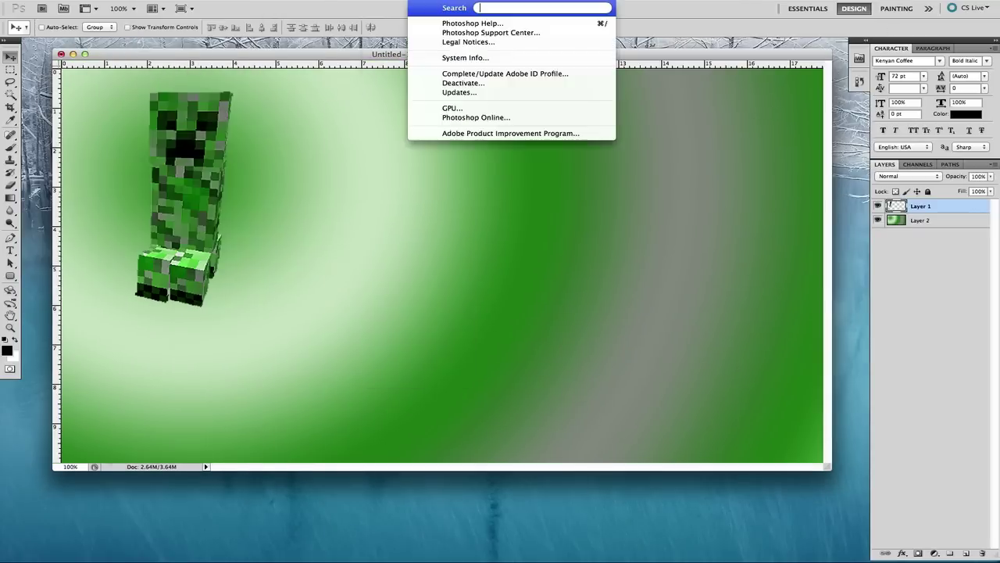
{"action": "key", "text": "super+z"}
Duplicate the distorted creeper layer
{"action": "right_click", "coordinate": [913, 206]}
{"action": "left_click", "coordinate": [829, 260]}
{"action": "left_click", "coordinate": [615, 236]}
Try pasting the copied creeper image twice and delete both pasted layers
{"action": "key", "text": "ctrl+v"}
{"action": "key", "text": "ctrl+v"}
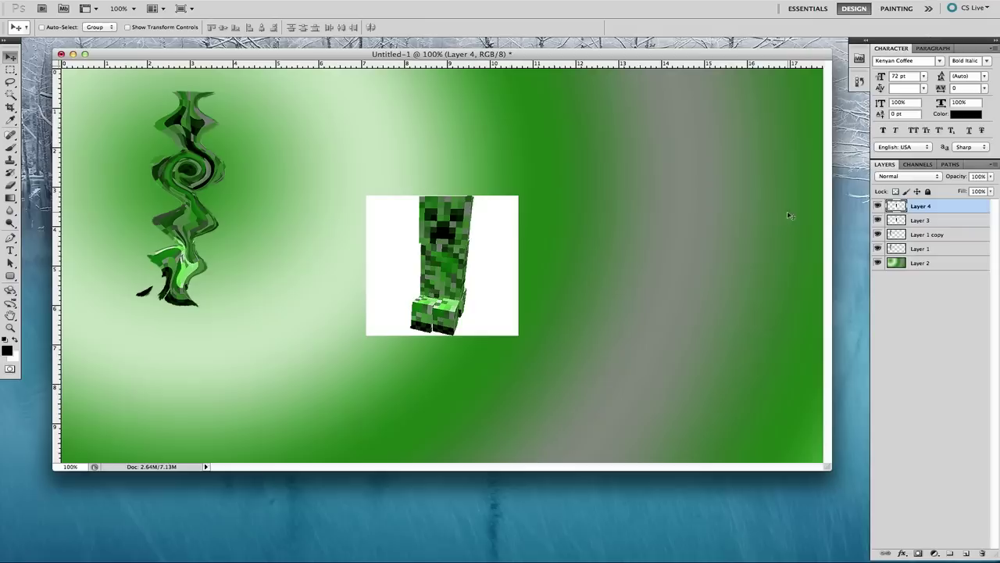
{"action": "key", "text": "Delete"}
{"action": "key", "text": "Delete"}
Duplicate the distorted creeper layer three more times
{"action": "right_click", "coordinate": [936, 207]}
{"action": "left_click", "coordinate": [910, 251]}
{"action": "key", "text": "Return"}
{"action": "right_click", "coordinate": [936, 208]}
{"action": "left_click", "coordinate": [909, 253]}
{"action": "key", "text": "Return"}
{"action": "right_click", "coordinate": [922, 229]}
{"action": "left_click", "coordinate": [893, 272]}
{"action": "key", "text": "Return"}
Spread three creeper copies in a row beside the original and move Layer 1 copy 3 below the original
{"action": "left_click_drag", "start_coordinate": [178, 150], "coordinate": [243, 149]}
{"action": "left_click", "coordinate": [922, 234]}
{"action": "left_click_drag", "start_coordinate": [350, 205], "coordinate": [420, 204]}
{"action": "left_click_drag", "start_coordinate": [237, 180], "coordinate": [450, 185]}
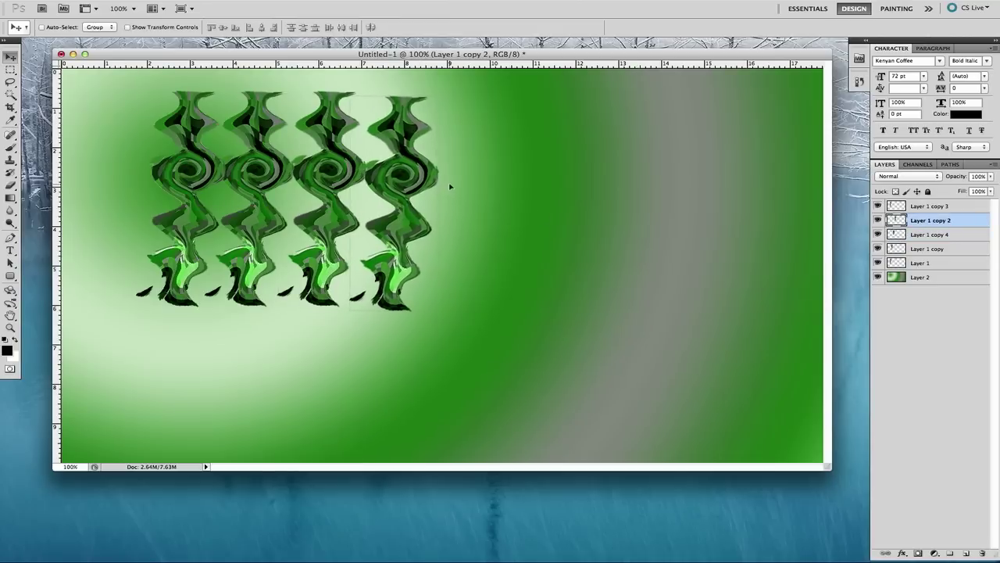
{"action": "left_click", "coordinate": [919, 208]}
{"action": "left_click_drag", "start_coordinate": [208, 186], "coordinate": [198, 333]}
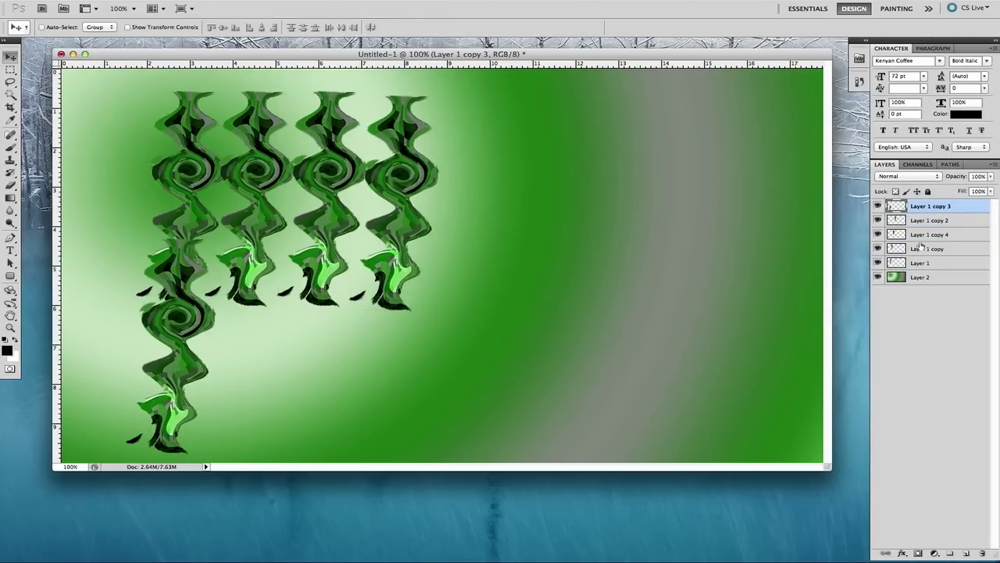
Rotate Layer 1 copy counterclockwise so its top leans toward the original creeper
{"action": "left_click", "coordinate": [920, 252]}
{"action": "key", "text": "super+t"}
{"action": "left_click_drag", "start_coordinate": [313, 125], "coordinate": [265, 107]}
{"action": "left_click_drag", "start_coordinate": [266, 189], "coordinate": [286, 204]}
{"action": "key", "text": "Return"}
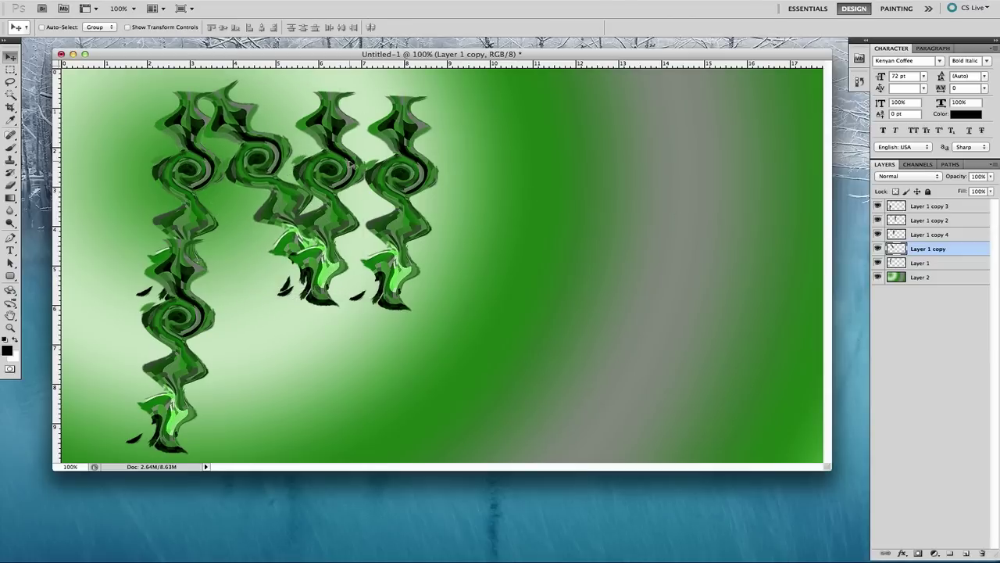
{"action": "key", "text": "super+t"}
{"action": "left_click_drag", "start_coordinate": [362, 109], "coordinate": [358, 104]}
{"action": "left_click", "coordinate": [10, 58]}
{"action": "left_click", "coordinate": [618, 216]}
Move Layer 1 copy 4 down to the lower middle of the canvas
{"action": "left_click", "coordinate": [929, 235]}
{"action": "left_click_drag", "start_coordinate": [420, 211], "coordinate": [549, 355]}
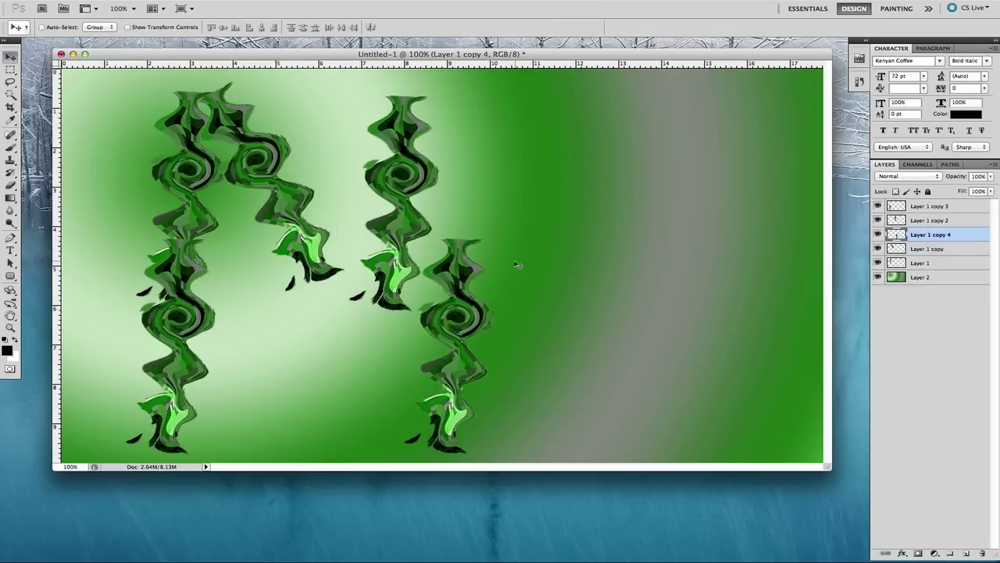
Adjust the tilt of Layer 1 copy 4 and Layer 1 copy 3 slightly so the two lower creepers stand upright
{"action": "key", "text": "ctrl+t"}
{"action": "left_click", "coordinate": [10, 57]}
{"action": "left_click", "coordinate": [614, 186]}
{"action": "left_click", "coordinate": [903, 207]}
{"action": "key", "text": "super+t"}
{"action": "left_click_drag", "start_coordinate": [224, 251], "coordinate": [215, 249]}
{"action": "left_click", "coordinate": [11, 56]}
{"action": "key", "text": "Return"}
{"action": "left_click", "coordinate": [930, 248]}
{"action": "key", "text": "ctrl+t"}
{"action": "key", "text": "Return"}
{"action": "left_click", "coordinate": [930, 234]}
{"action": "key", "text": "ctrl+t"}
{"action": "key", "text": "Return"}
Straighten Layer 1 copy 2 and move it directly above Layer 1 copy 4 to complete the M's second upright
{"action": "left_click", "coordinate": [930, 220]}
{"action": "key", "text": "ctrl+t"}
{"action": "left_click_drag", "start_coordinate": [461, 192], "coordinate": [461, 189]}
{"action": "left_click_drag", "start_coordinate": [427, 196], "coordinate": [484, 191]}
{"action": "left_click", "coordinate": [10, 56]}
{"action": "key", "text": "Return"}
Rotate the Layer 1 creeper slightly and shift it up and left so it lines up above Layer 1 copy 3
{"action": "left_click", "coordinate": [926, 248]}
{"action": "key", "text": "ctrl+t"}
{"action": "key", "text": "Return"}
{"action": "left_click", "coordinate": [908, 262]}
{"action": "key", "text": "ctrl+t"}
{"action": "left_click_drag", "start_coordinate": [237, 117], "coordinate": [232, 114]}
{"action": "left_click_drag", "start_coordinate": [203, 155], "coordinate": [198, 147]}
{"action": "left_click", "coordinate": [8, 58]}
{"action": "key", "text": "Return"}
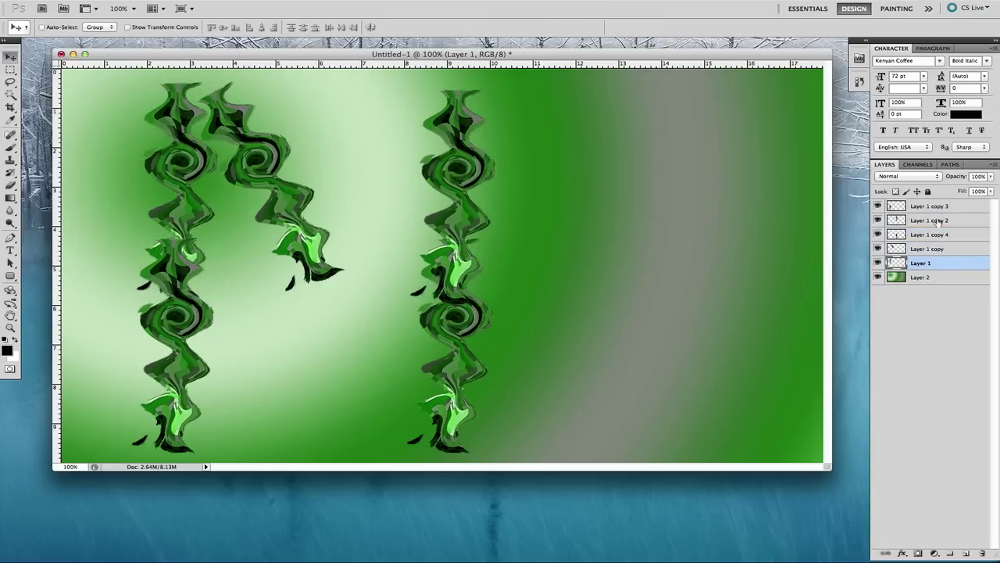
Rotate Layer 1 copy by about -5.11° and shift it slightly left against the M's first upright
{"action": "left_click", "coordinate": [474, 216], "text": "ctrl"}
{"action": "left_click", "coordinate": [930, 253]}
{"action": "key", "text": "super+t"}
{"action": "left_click_drag", "start_coordinate": [273, 173], "coordinate": [255, 168]}
{"action": "left_click_drag", "start_coordinate": [336, 156], "coordinate": [336, 160]}
{"action": "left_click", "coordinate": [11, 57]}
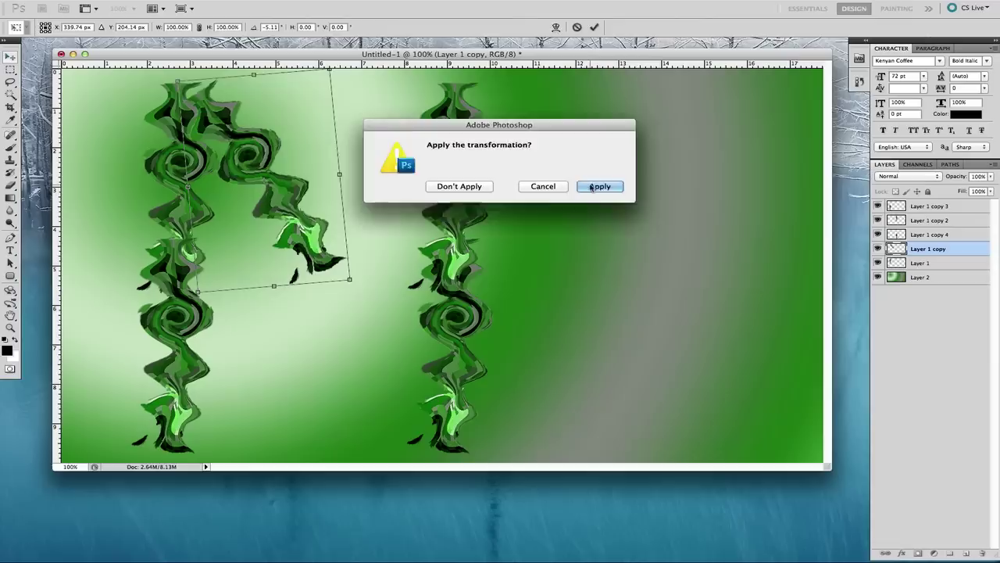
{"action": "key", "text": "Return"}
Duplicate a creeper as Layer 1 copy 5, rotate it about 32° and position it as the M's second diagonal
{"action": "right_click", "coordinate": [931, 234]}
{"action": "left_click", "coordinate": [891, 278]}
{"action": "left_click", "coordinate": [625, 238]}
{"action": "left_click_drag", "start_coordinate": [458, 297], "coordinate": [415, 299]}
{"action": "key", "text": "super+t"}
{"action": "left_click_drag", "start_coordinate": [479, 250], "coordinate": [512, 286]}
{"action": "left_click_drag", "start_coordinate": [426, 312], "coordinate": [400, 135]}
{"action": "left_click_drag", "start_coordinate": [380, 168], "coordinate": [388, 148]}
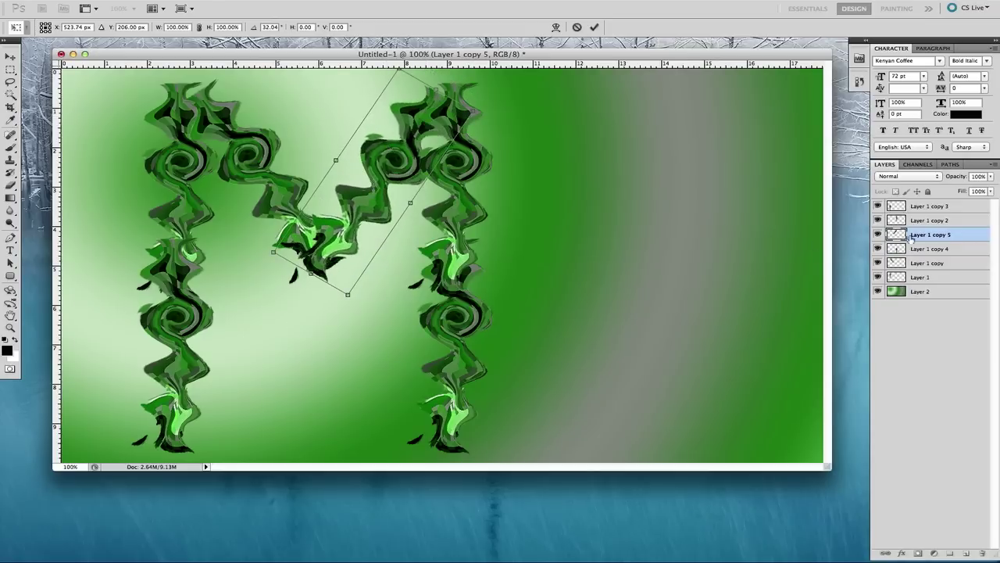
{"action": "key", "text": "Return"}
Duplicate the Layer 1 copy 5 creeper three times, naming the first duplicate '
{"action": "right_click", "coordinate": [950, 203]}
{"action": "left_click", "coordinate": [917, 247]}
{"action": "type", "text": "'"}
{"action": "key", "text": "Return"}
{"action": "right_click", "coordinate": [920, 222]}
{"action": "left_click", "coordinate": [894, 266]}
{"action": "key", "text": "Return"}
{"action": "right_click", "coordinate": [930, 221]}
{"action": "left_click", "coordinate": [904, 264]}
{"action": "key", "text": "Return"}
Move Layer 1 copy 6 to the canvas's upper right, then shrink and rotate it to form the top stroke of a C
{"action": "left_click_drag", "start_coordinate": [729, 172], "coordinate": [889, 172]}
{"action": "left_click_drag", "start_coordinate": [644, 183], "coordinate": [678, 168]}
{"action": "key", "text": "super+t"}
{"action": "left_click_drag", "start_coordinate": [768, 149], "coordinate": [770, 171]}
{"action": "left_click_drag", "start_coordinate": [664, 172], "coordinate": [681, 149]}
{"action": "left_click_drag", "start_coordinate": [774, 135], "coordinate": [764, 115]}
{"action": "key", "text": "Return"}
Shrink and rotate Layer 1 copy 7 and place it below the C's top stroke as its upper-left side
{"action": "left_click", "coordinate": [909, 221]}
{"action": "key", "text": "super+t"}
{"action": "left_click_drag", "start_coordinate": [380, 162], "coordinate": [534, 213]}
{"action": "left_click_drag", "start_coordinate": [617, 136], "coordinate": [565, 163]}
{"action": "left_click_drag", "start_coordinate": [503, 231], "coordinate": [642, 194]}
{"action": "key", "text": "Return"}
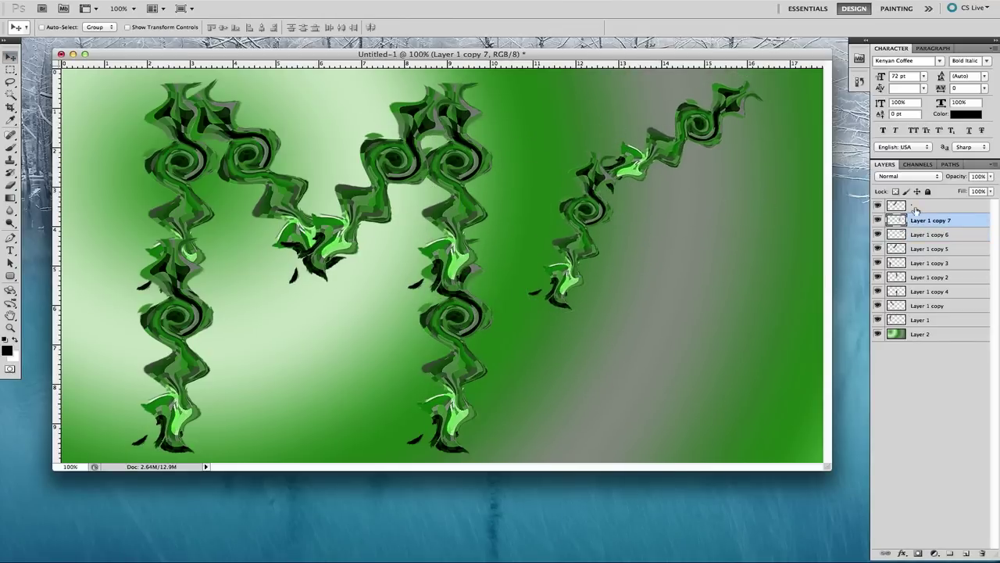
Move Layer 1 copy 7 and Layer 1 copy 6 slightly up
{"action": "left_click", "coordinate": [922, 220]}
{"action": "left_click_drag", "start_coordinate": [740, 148], "coordinate": [741, 135]}
{"action": "left_click", "coordinate": [922, 234]}
{"action": "left_click_drag", "start_coordinate": [644, 222], "coordinate": [641, 208]}
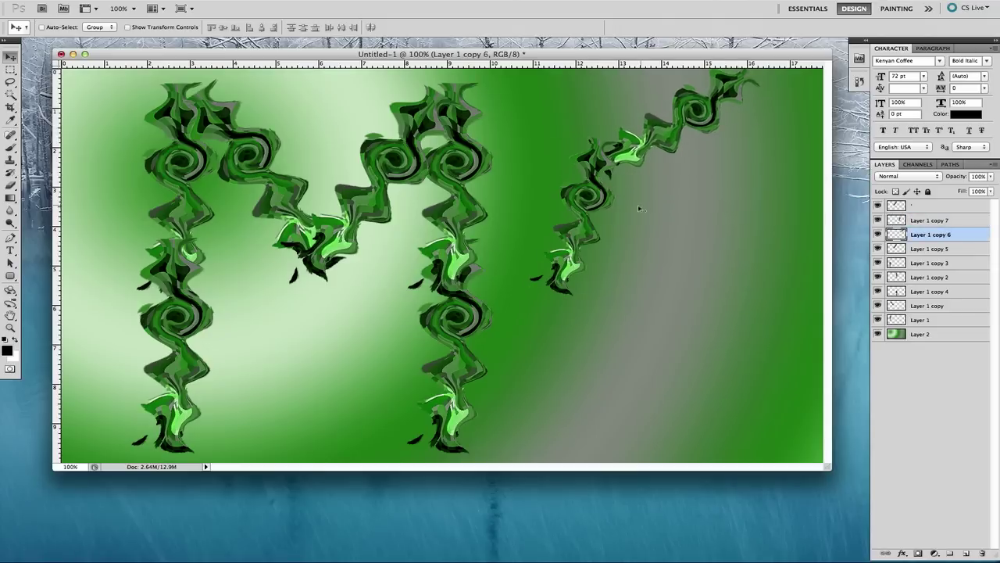
Move the ' layer below Layer 1 copy 7, then shrink and rotate it to form the C's lower-left side
{"action": "right_click", "coordinate": [925, 232]}
{"action": "left_click", "coordinate": [930, 206]}
{"action": "left_click", "coordinate": [930, 206]}
{"action": "left_click_drag", "start_coordinate": [438, 130], "coordinate": [513, 164]}
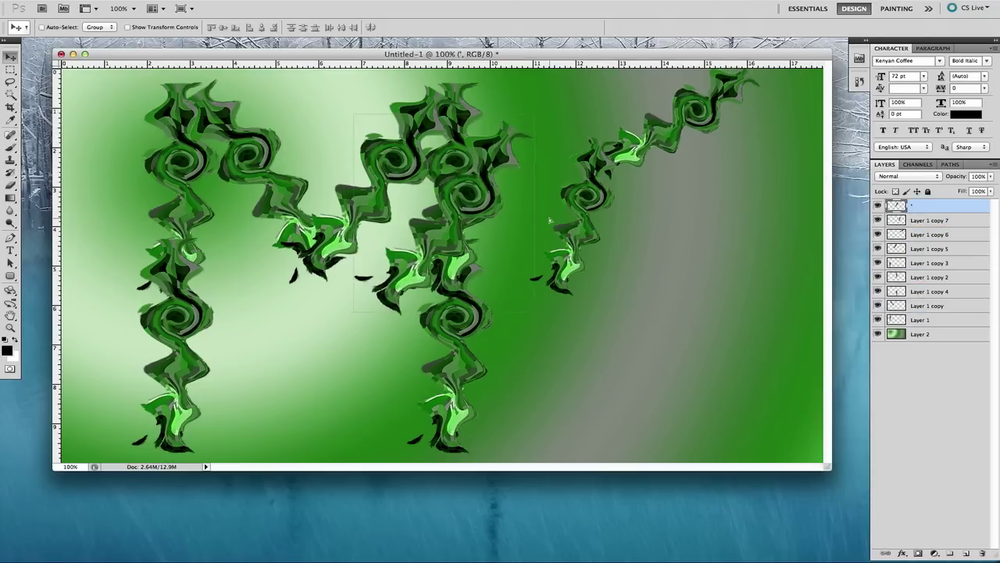
{"action": "key", "text": "super+t"}
{"action": "left_click_drag", "start_coordinate": [551, 130], "coordinate": [458, 201]}
{"action": "left_click_drag", "start_coordinate": [431, 241], "coordinate": [601, 298]}
{"action": "left_click_drag", "start_coordinate": [628, 258], "coordinate": [661, 239]}
{"action": "left_click_drag", "start_coordinate": [663, 236], "coordinate": [568, 204]}
{"action": "left_click_drag", "start_coordinate": [590, 277], "coordinate": [591, 315]}
{"action": "left_click", "coordinate": [952, 251]}
{"action": "key", "text": "Return"}
Duplicate a creeper as Layer 1 copy 8, scale it to 78.42%, rotate it about -112° and place it as the C's bottom stroke
{"action": "right_click", "coordinate": [952, 251]}
{"action": "left_click", "coordinate": [860, 288]}
{"action": "key", "text": "Return"}
{"action": "key", "text": "ctrl+t"}
{"action": "left_click_drag", "start_coordinate": [549, 99], "coordinate": [485, 118]}
{"action": "left_click_drag", "start_coordinate": [446, 204], "coordinate": [642, 336]}
{"action": "left_click_drag", "start_coordinate": [692, 286], "coordinate": [662, 364]}
{"action": "left_click_drag", "start_coordinate": [762, 324], "coordinate": [731, 303]}
{"action": "left_click_drag", "start_coordinate": [705, 390], "coordinate": [710, 397]}
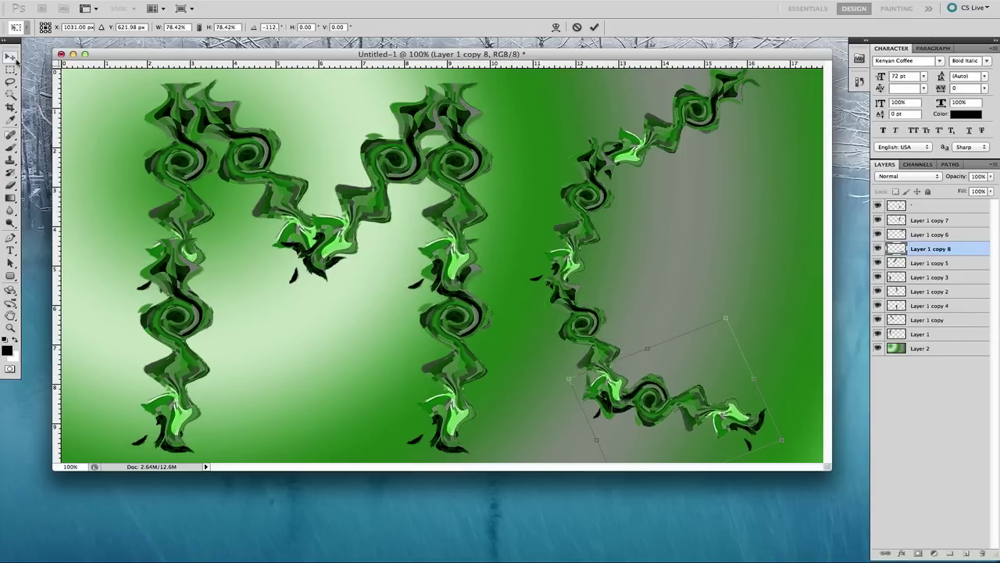
{"action": "left_click", "coordinate": [11, 58]}
Rotate Layer 1 copy 6 slightly and shift it left to join the C's upper-left side
{"action": "left_click", "coordinate": [639, 170]}
{"action": "key", "text": "super+t"}
{"action": "left_click_drag", "start_coordinate": [770, 105], "coordinate": [771, 123]}
{"action": "left_click_drag", "start_coordinate": [731, 134], "coordinate": [722, 129]}
{"action": "left_click", "coordinate": [11, 58]}
{"action": "left_click", "coordinate": [596, 184]}
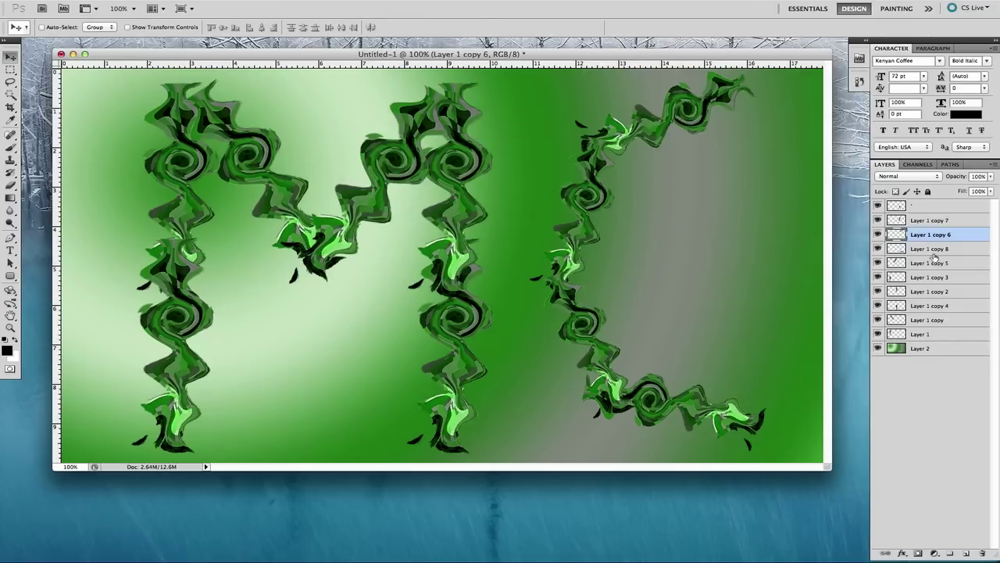
Shift the four creepers forming the C slightly left, layer by layer
{"action": "left_click", "coordinate": [926, 206]}
{"action": "left_click_drag", "start_coordinate": [669, 312], "coordinate": [641, 308]}
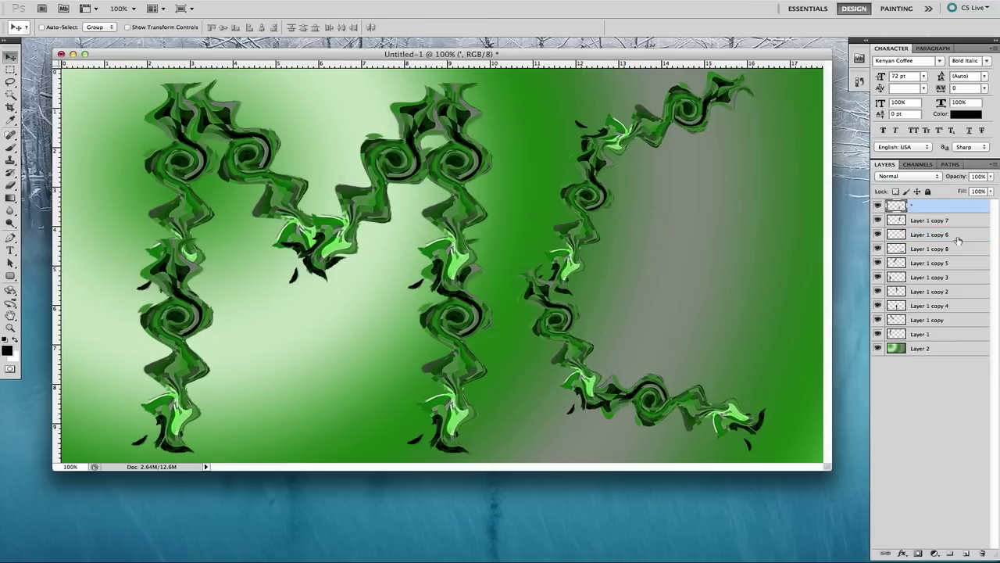
{"action": "left_click", "coordinate": [940, 221]}
{"action": "left_click_drag", "start_coordinate": [670, 234], "coordinate": [645, 230]}
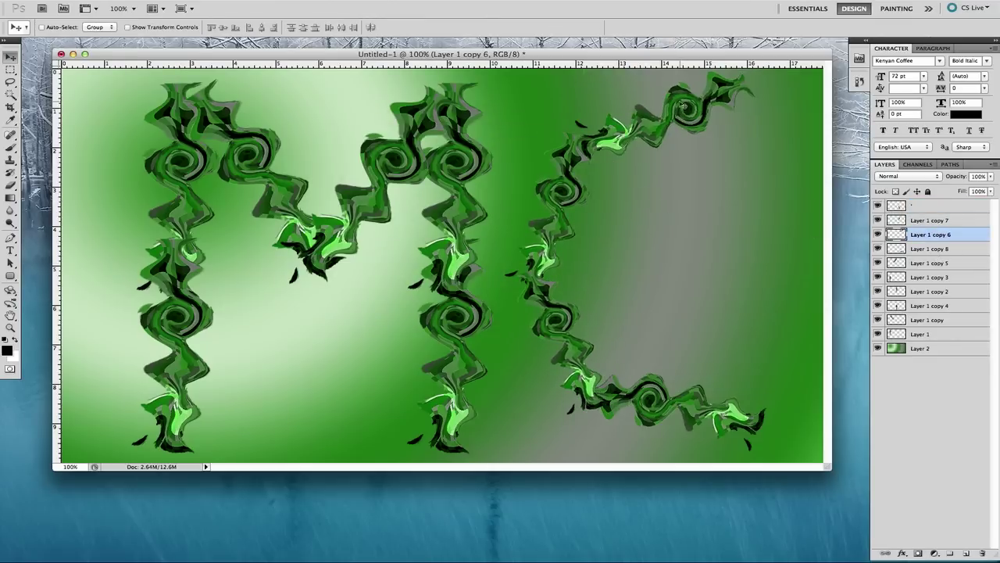
{"action": "left_click_drag", "start_coordinate": [681, 103], "coordinate": [670, 99]}
{"action": "left_click", "coordinate": [936, 251]}
{"action": "left_click_drag", "start_coordinate": [740, 412], "coordinate": [727, 415]}
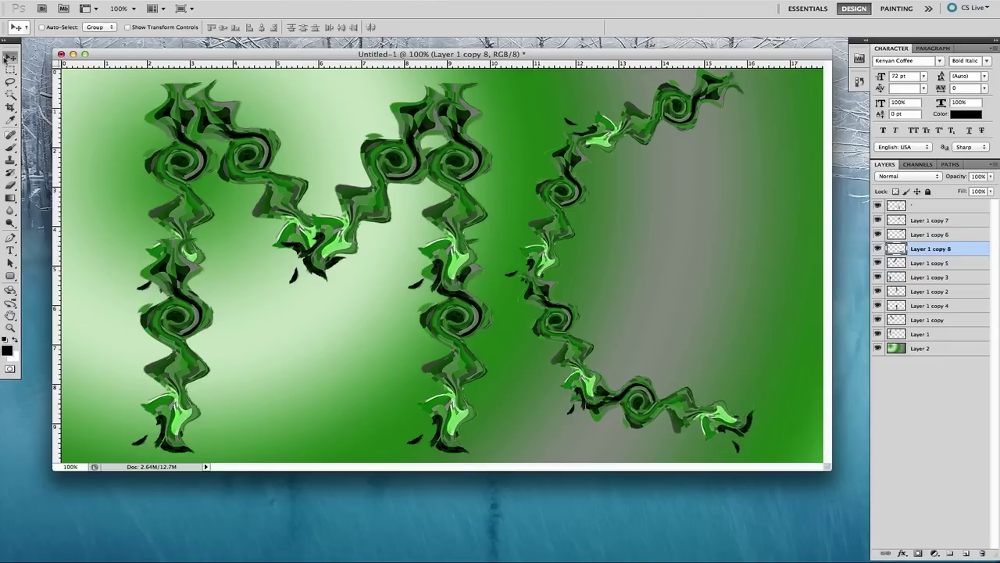
Paste the undistorted pixelated creeper image above Layer 2 and move its layer to the top of the stack
{"action": "left_click", "coordinate": [921, 348]}
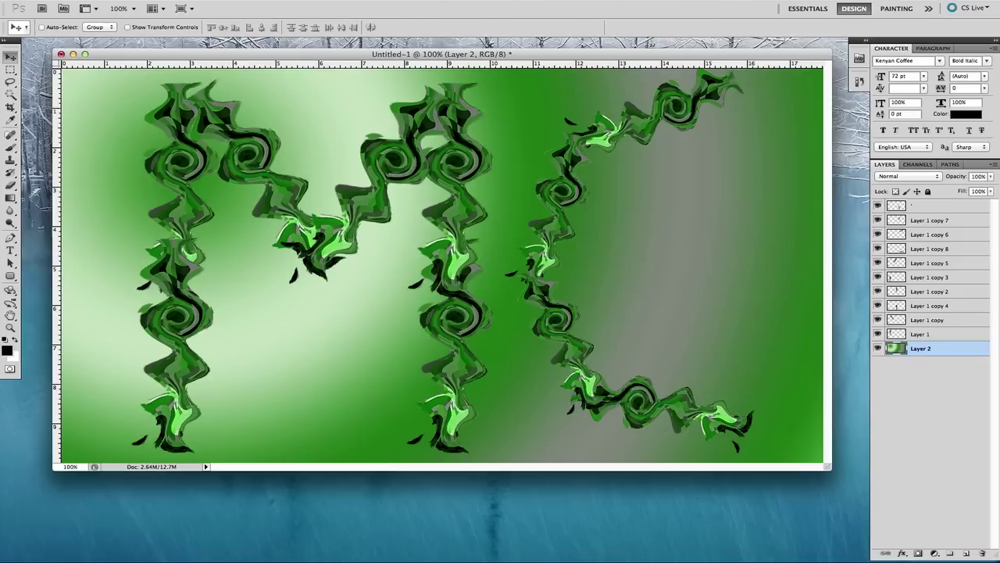
{"action": "key", "text": "super+Tab"}
{"action": "key", "text": "super+Tab"}
{"action": "key", "text": "super+v"}
{"action": "left_click_drag", "start_coordinate": [276, 243], "coordinate": [391, 213]}
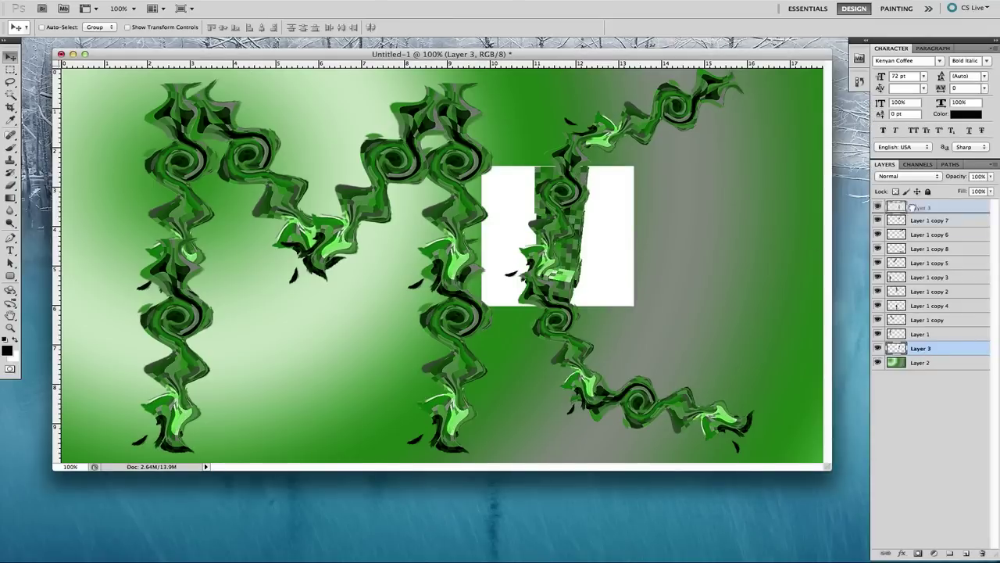
{"action": "left_click_drag", "start_coordinate": [912, 210], "coordinate": [913, 204]}
Delete the white background on both sides of the pasted creeper and clear the selection
{"action": "left_click", "coordinate": [10, 94]}
{"action": "left_click", "coordinate": [602, 215]}
{"action": "key", "text": "Delete"}
{"action": "left_click", "coordinate": [508, 227]}
{"action": "key", "text": "Delete"}
{"action": "left_click", "coordinate": [11, 70]}
{"action": "left_click", "coordinate": [603, 208]}
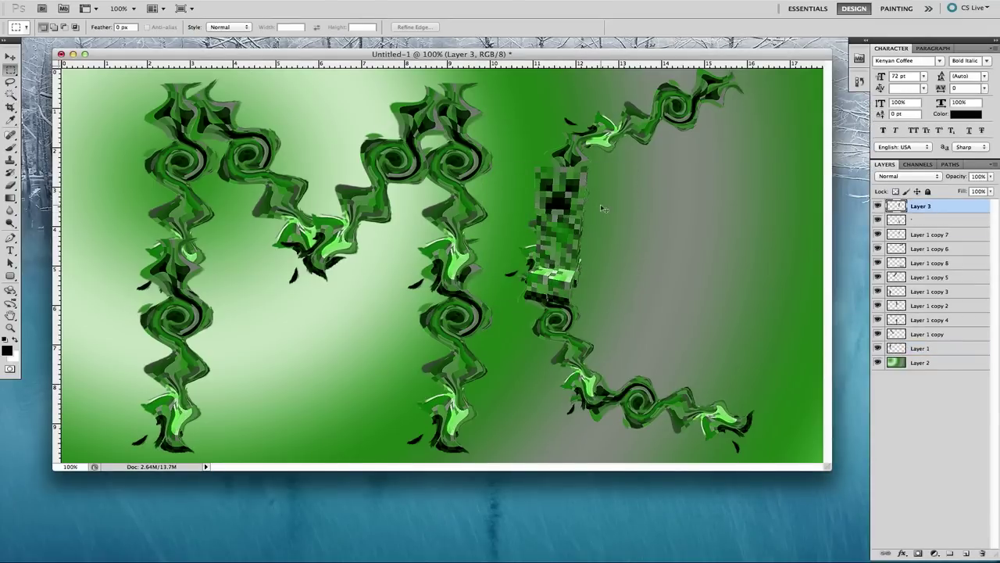
Enlarge the Layer 3 creeper and rotate it diagonally across the canvas
{"action": "key", "text": "super+t"}
{"action": "left_click_drag", "start_coordinate": [589, 166], "coordinate": [715, 55]}
{"action": "left_click_drag", "start_coordinate": [641, 141], "coordinate": [205, 384]}
{"action": "left_click_drag", "start_coordinate": [288, 126], "coordinate": [343, 63]}
{"action": "key", "text": "super+z"}
{"action": "left_click_drag", "start_coordinate": [250, 179], "coordinate": [298, 329]}
{"action": "left_click_drag", "start_coordinate": [399, 136], "coordinate": [250, 108]}
{"action": "left_click_drag", "start_coordinate": [203, 234], "coordinate": [312, 208]}
{"action": "key", "text": "Return"}
Place Layer 3 directly above Layer 2 and set its opacity to 40%
{"action": "left_click_drag", "start_coordinate": [899, 207], "coordinate": [938, 350]}
{"action": "mouse_move", "coordinate": [968, 189]}
{"action": "left_mouse_down"}
{"action": "mouse_move", "coordinate": [948, 192]}
{"action": "mouse_move", "coordinate": [955, 197]}
{"action": "left_mouse_up"}
Reposition and enlarge the faded Layer 3 creeper so it fills the canvas's left half behind the M
{"action": "left_click", "coordinate": [10, 57]}
{"action": "left_click_drag", "start_coordinate": [219, 178], "coordinate": [153, 170]}
{"action": "key", "text": "super+t"}
{"action": "left_click_drag", "start_coordinate": [508, 219], "coordinate": [501, 185]}
{"action": "left_click_drag", "start_coordinate": [336, 187], "coordinate": [387, 335]}
{"action": "left_click_drag", "start_coordinate": [482, 186], "coordinate": [494, 122]}
{"action": "key", "text": "Return"}
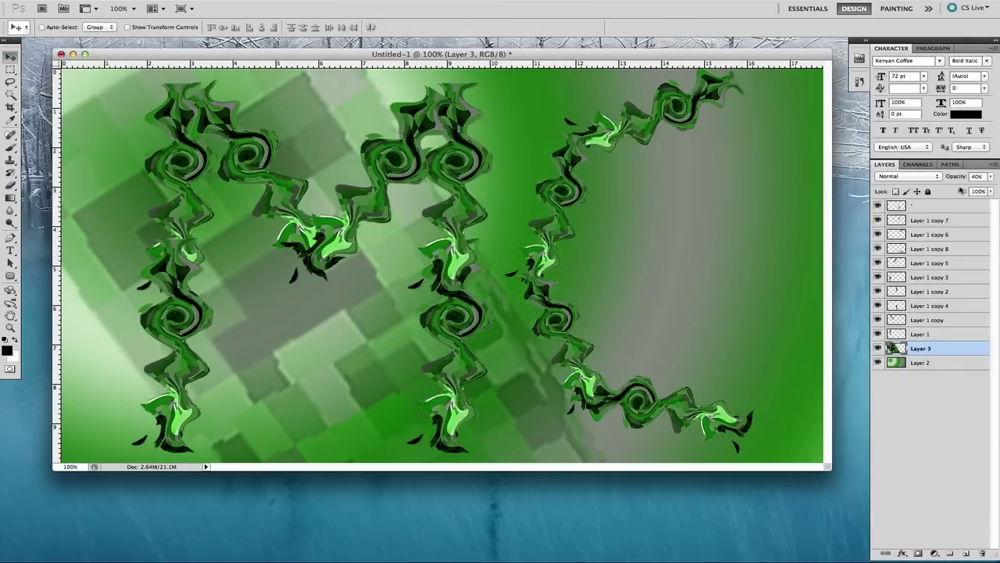
Duplicate Layer 3 and transform the duplicate so it covers the canvas's right half behind the C
{"action": "right_click", "coordinate": [940, 349]}
{"action": "left_click", "coordinate": [917, 349]}
{"action": "key", "text": "Return"}
{"action": "key", "text": "super+t"}
{"action": "left_click_drag", "start_coordinate": [410, 82], "coordinate": [495, 281]}
{"action": "left_click_drag", "start_coordinate": [638, 147], "coordinate": [753, 156]}
{"action": "key", "text": "v"}
{"action": "key", "text": "Return"}
Reduce the opacity of Layer 3 to 22%
{"action": "left_click_drag", "start_coordinate": [990, 176], "coordinate": [944, 190]}
{"action": "left_click", "coordinate": [936, 234]}
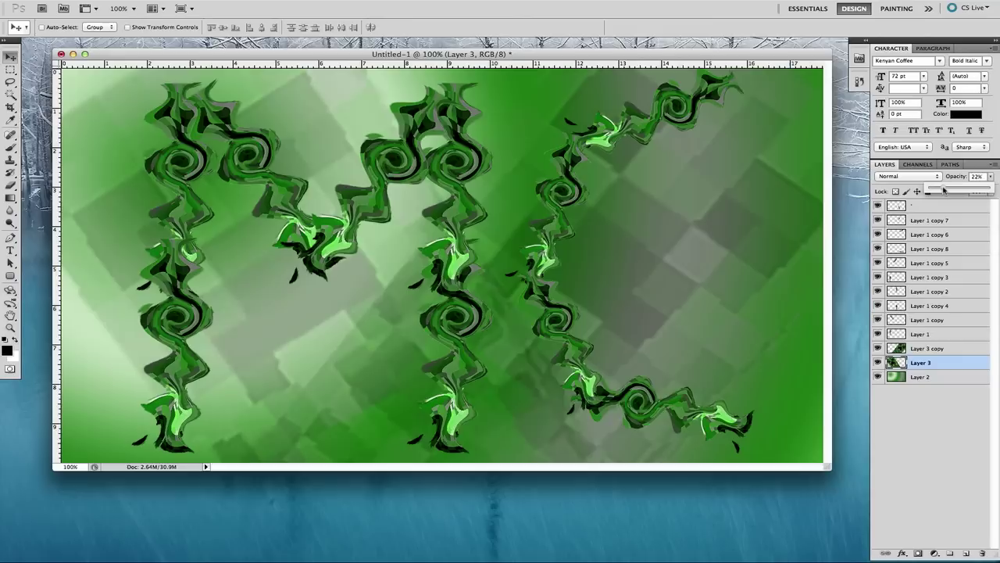
{"action": "left_click", "coordinate": [943, 431]}
{"action": "left_click", "coordinate": [930, 349]}
Preview Artistic filters such as Sponge, Underpainting, Palette Knife and Paint Daubs on the Layer 2 gradient background
{"action": "left_click", "coordinate": [933, 377]}
{"action": "left_click", "coordinate": [289, 1]}
{"action": "mouse_move", "coordinate": [253, 0]}
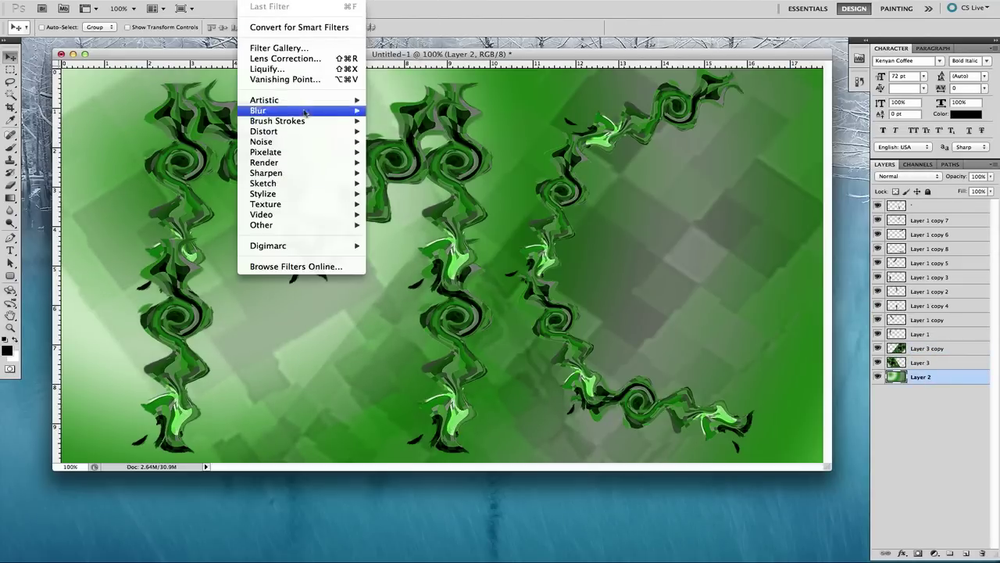
{"action": "left_click", "coordinate": [403, 245]}
{"action": "left_click", "coordinate": [704, 200]}
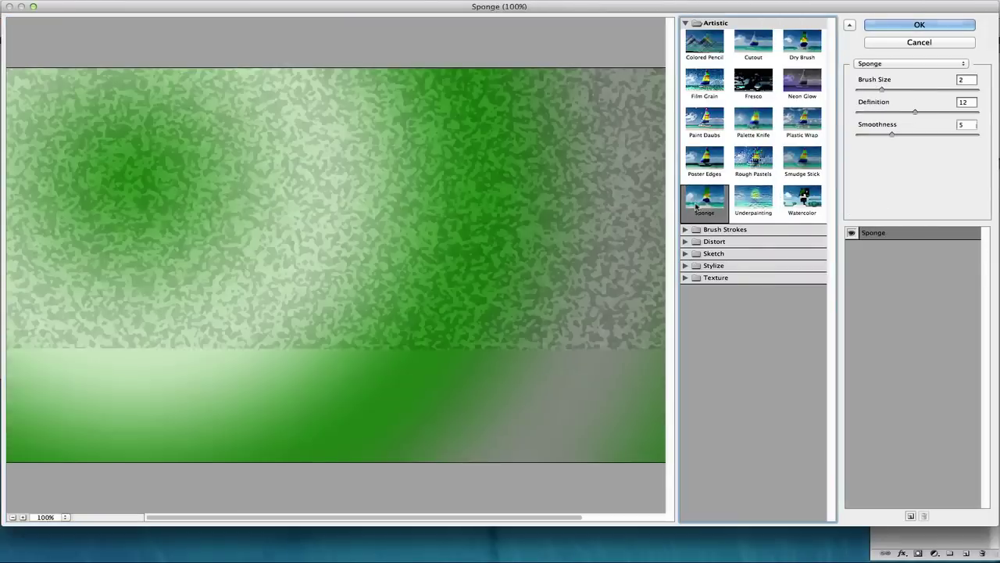
{"action": "left_click", "coordinate": [753, 199]}
{"action": "left_click", "coordinate": [753, 119]}
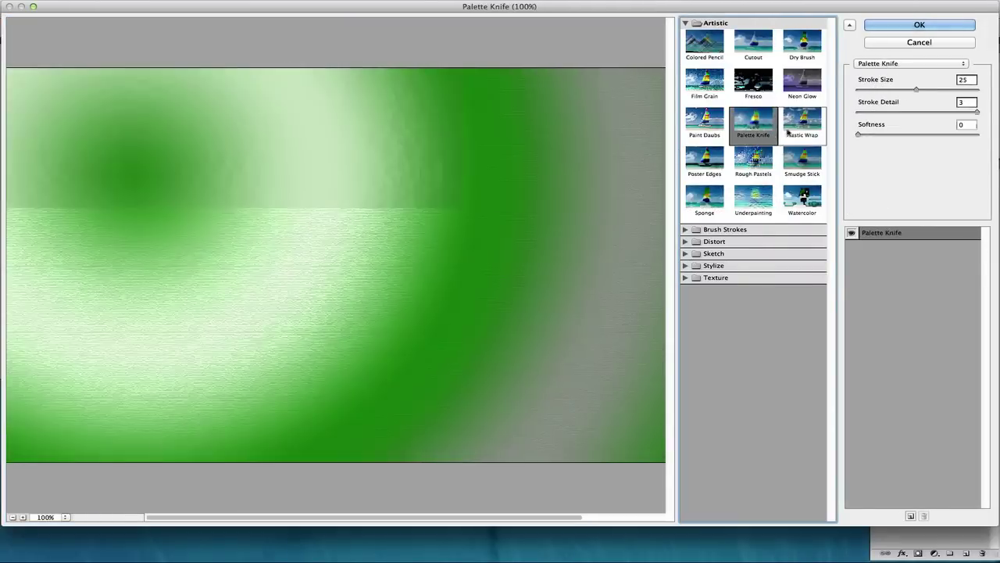
{"action": "left_click", "coordinate": [802, 118]}
{"action": "left_click", "coordinate": [704, 118]}
{"action": "left_click", "coordinate": [716, 86]}
{"action": "left_click", "coordinate": [704, 118]}
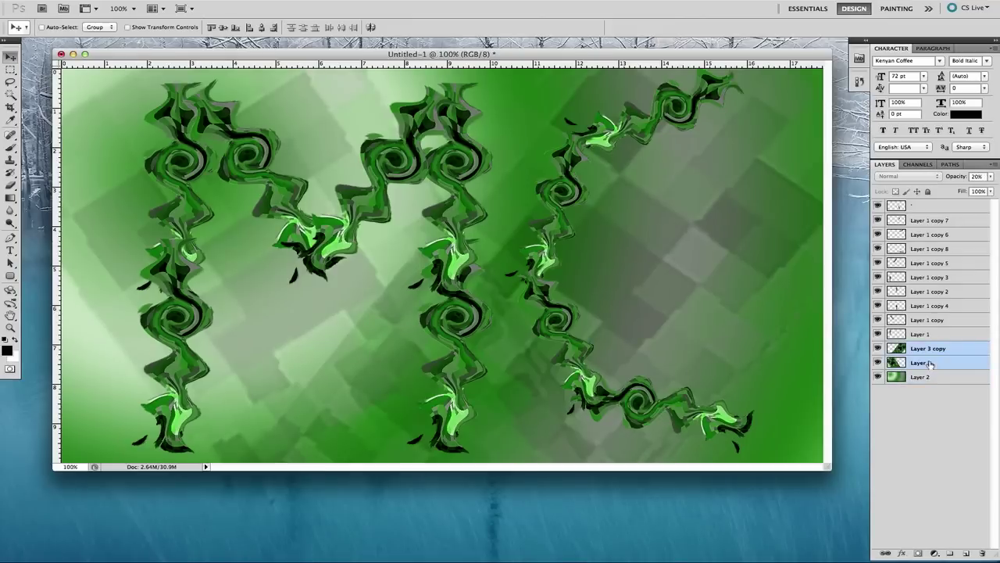
Preview Artistic filters such as Cutout and Paint Daubs on the Layer 3 copy creeper texture
{"action": "left_click", "coordinate": [250, 1]}
{"action": "left_click", "coordinate": [950, 352]}
{"action": "left_click", "coordinate": [250, 1]}
{"action": "mouse_move", "coordinate": [280, 102]}
{"action": "left_click", "coordinate": [401, 102]}
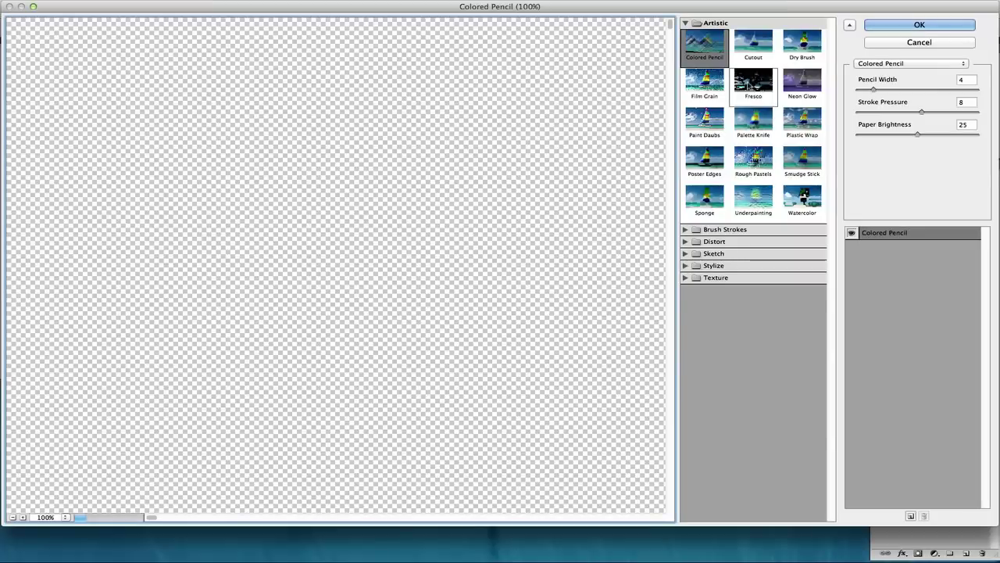
{"action": "left_click", "coordinate": [750, 47]}
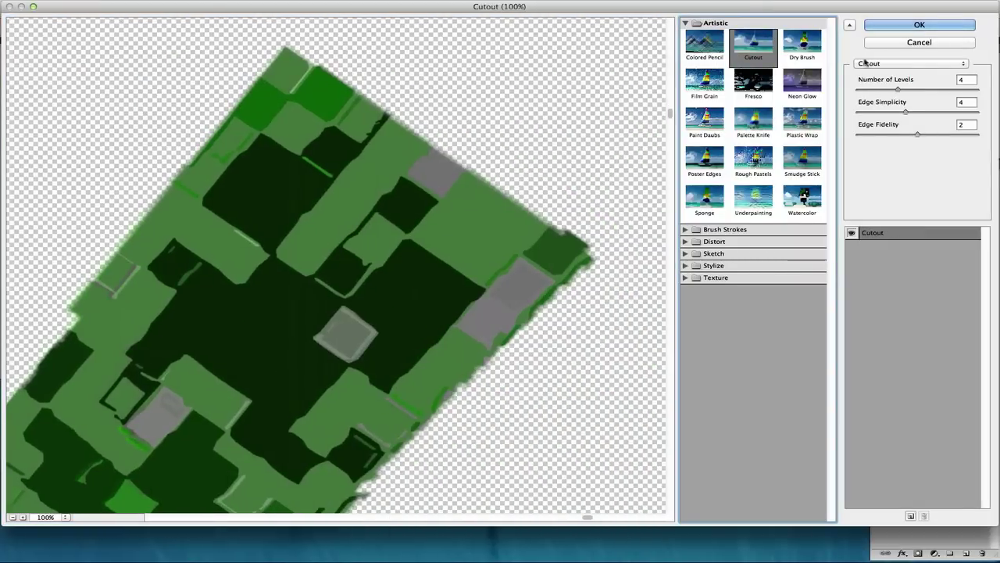
{"action": "left_click", "coordinate": [721, 129]}
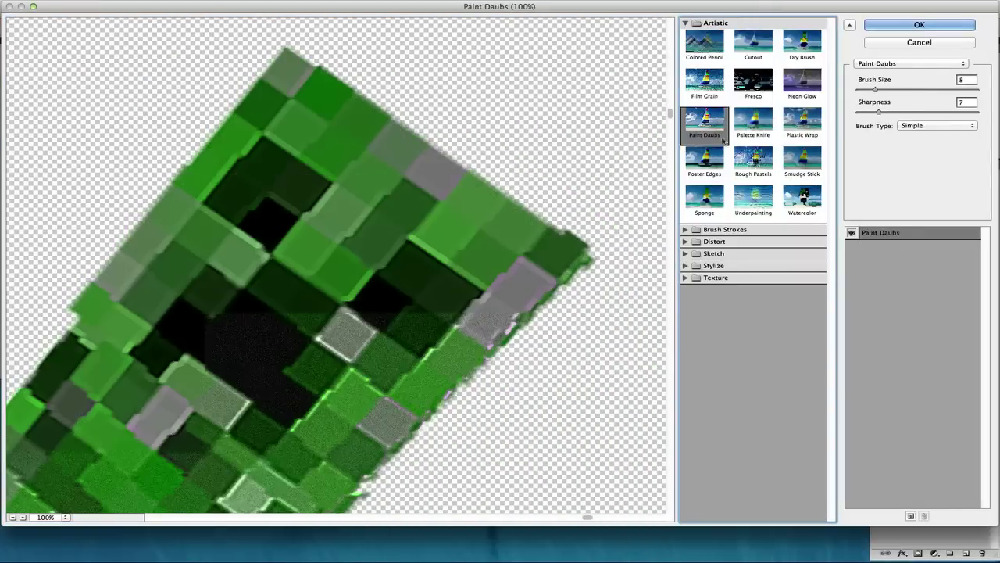
{"action": "left_click", "coordinate": [753, 160]}
{"action": "left_click", "coordinate": [799, 163]}
Try the Accented Edges brush-stroke filter on Layer 3 copy and undo it
{"action": "left_click", "coordinate": [725, 229]}
{"action": "left_click", "coordinate": [704, 248]}
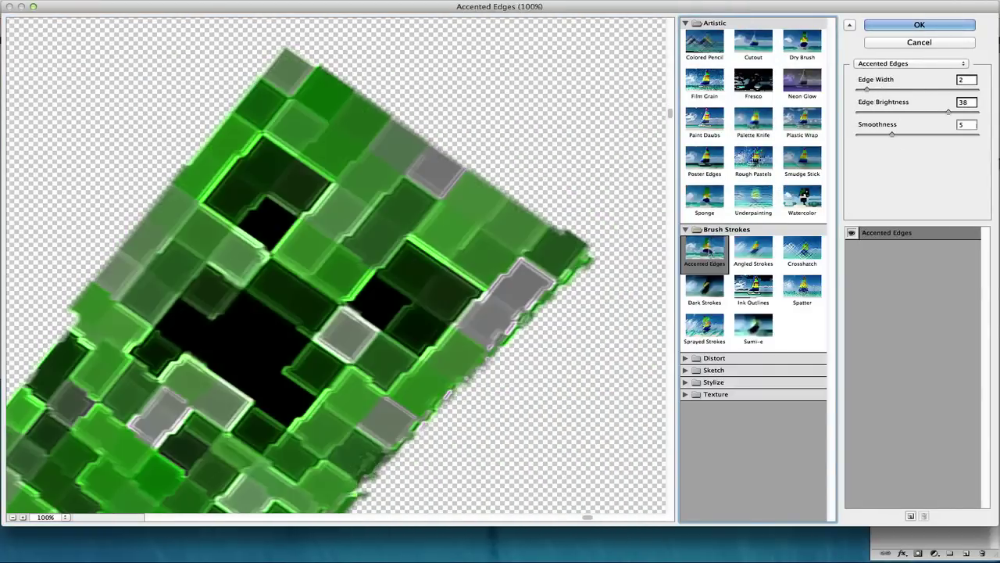
{"action": "left_click", "coordinate": [704, 288]}
{"action": "left_click", "coordinate": [875, 28]}
{"action": "key", "text": "super+z"}
{"action": "key", "text": "super+z"}
{"action": "key", "text": "super+z"}
Apply Artistic filter effects to the two faded creeper texture layers, Layer 3 copy and Layer 3
{"action": "left_click", "coordinate": [252, 0]}
{"action": "mouse_move", "coordinate": [343, 100]}
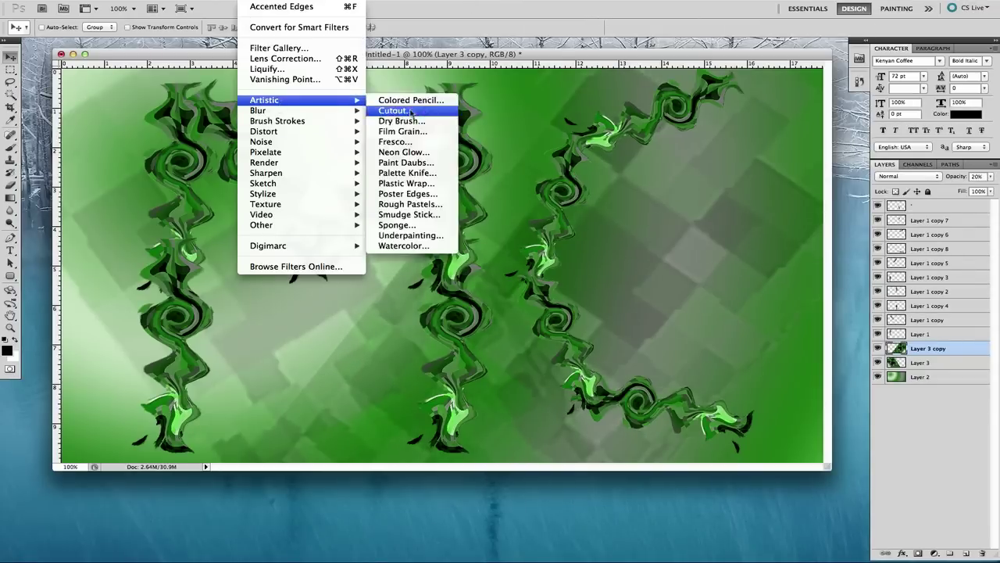
{"action": "left_click", "coordinate": [400, 101]}
{"action": "left_click", "coordinate": [808, 162]}
{"action": "left_click_drag", "start_coordinate": [559, 394], "coordinate": [305, 107]}
{"action": "left_click", "coordinate": [754, 160]}
{"action": "left_click", "coordinate": [704, 199]}
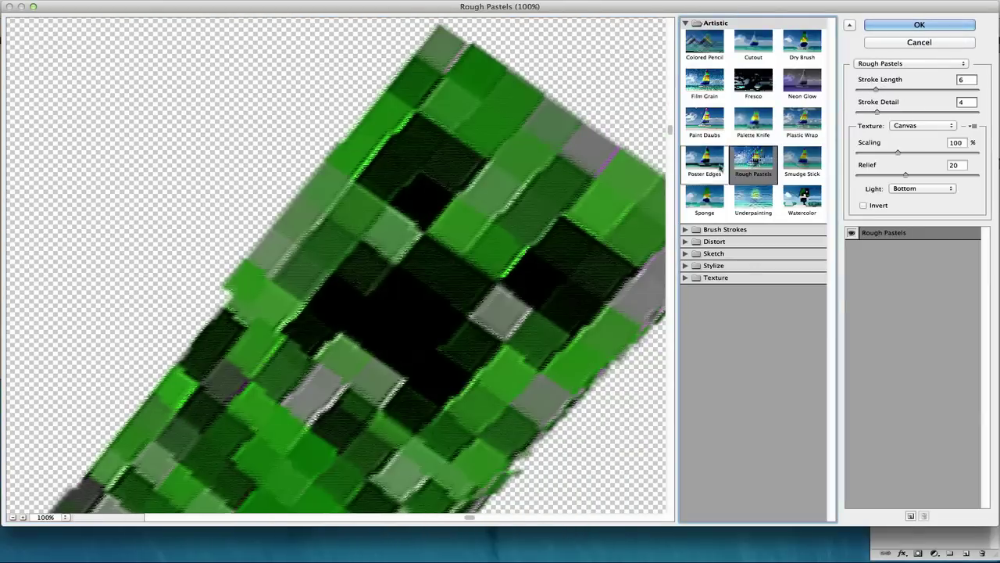
{"action": "left_click", "coordinate": [753, 121]}
{"action": "left_click", "coordinate": [802, 121]}
{"action": "left_click", "coordinate": [754, 195]}
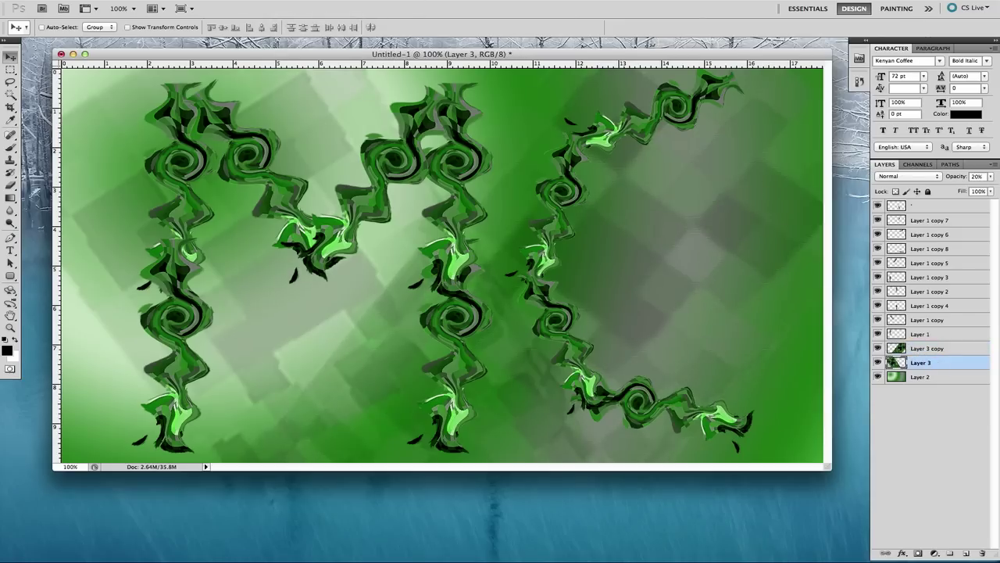
{"action": "left_click", "coordinate": [414, 98]}
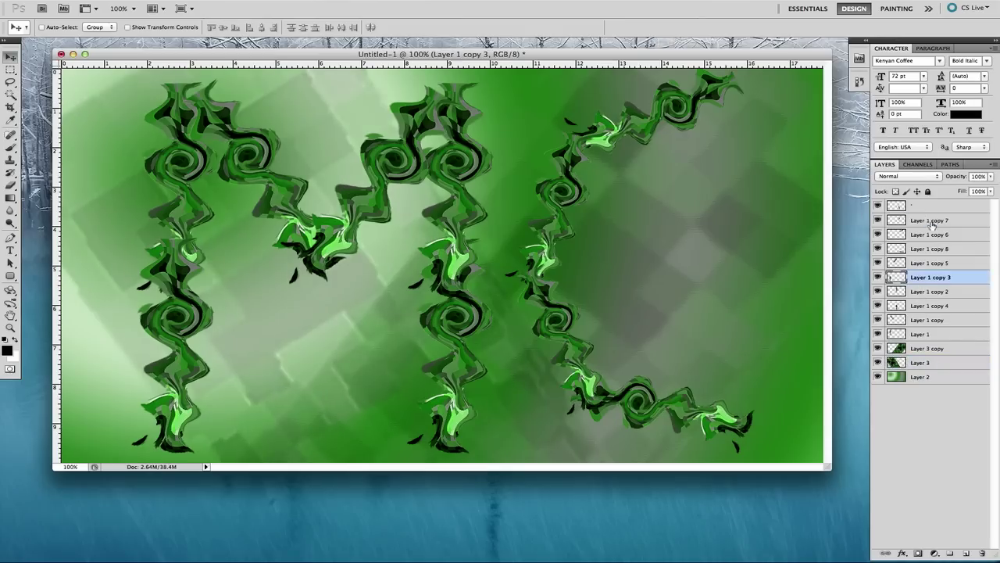
Shift all the creeper layers forming the MC letters together slightly to the left and apply the transformation
{"action": "left_click_drag", "start_coordinate": [661, 287], "coordinate": [661, 299]}
{"action": "left_click", "coordinate": [10, 57]}
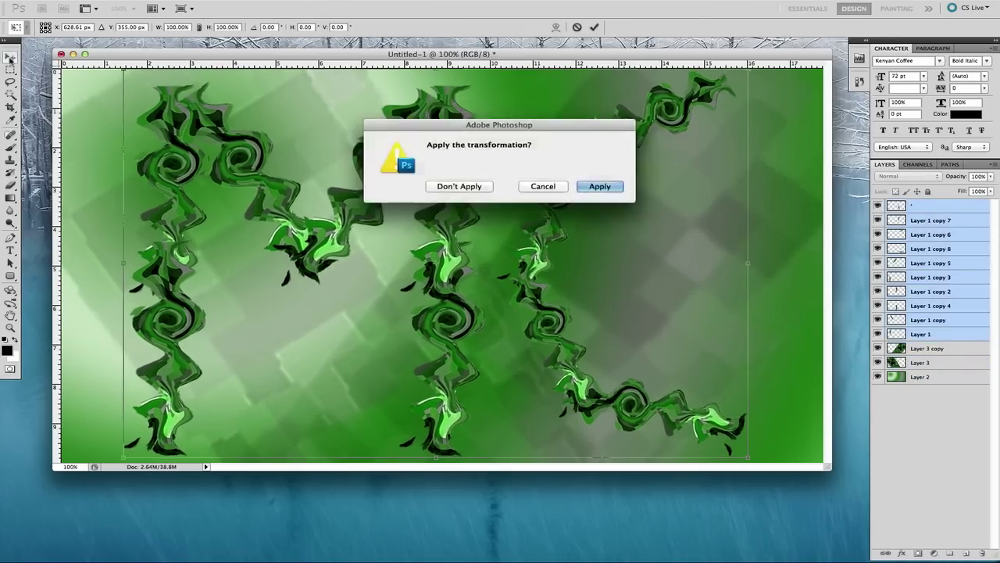
{"action": "key", "text": "Return"}
{"action": "left_click", "coordinate": [247, 0]}
{"action": "right_click", "coordinate": [936, 272]}
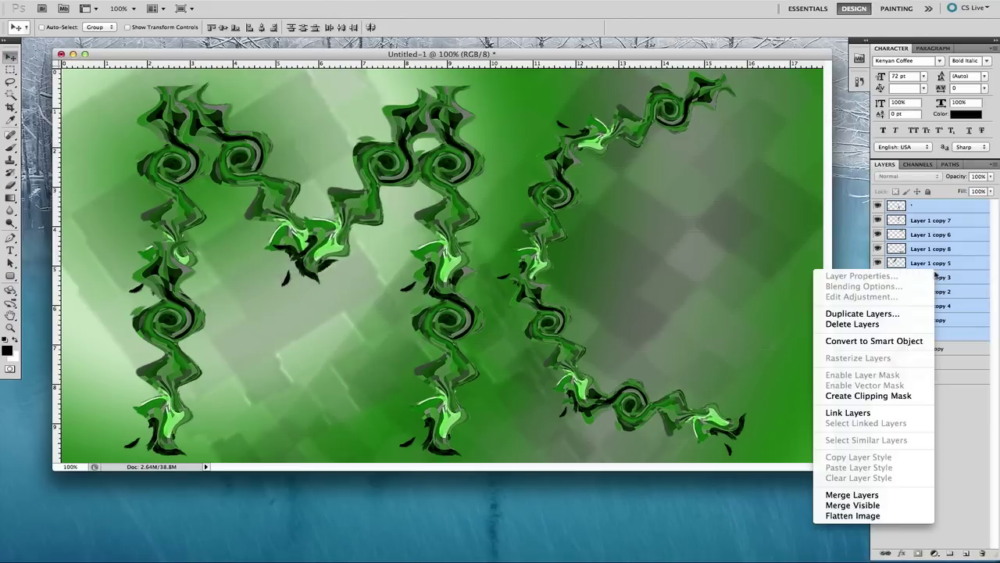
{"action": "left_click", "coordinate": [902, 342]}
{"action": "key", "text": "super+z"}
Merge the selected MC letter layers into a single layer above Layer 3 copy
{"action": "right_click", "coordinate": [937, 300]}
{"action": "left_click", "coordinate": [889, 522]}
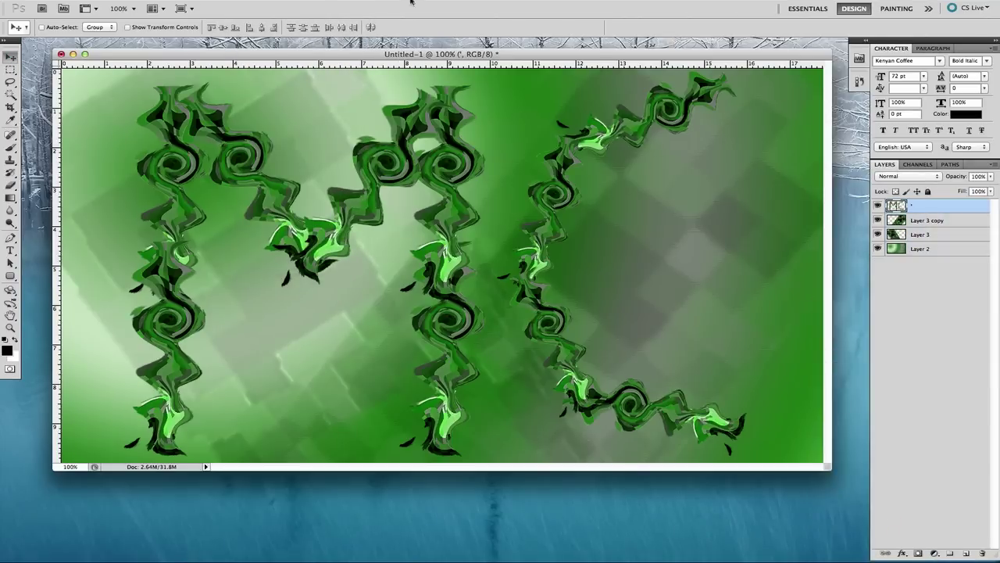
Preview Artistic filters such as Paint Daubs, Poster Edges and Watercolor on the merged MC letters
{"action": "left_click", "coordinate": [247, 1]}
{"action": "mouse_move", "coordinate": [356, 99]}
{"action": "left_click", "coordinate": [415, 100]}
{"action": "left_click", "coordinate": [704, 118]}
{"action": "left_click", "coordinate": [704, 158]}
{"action": "left_click", "coordinate": [742, 199]}
{"action": "left_click", "coordinate": [802, 199]}
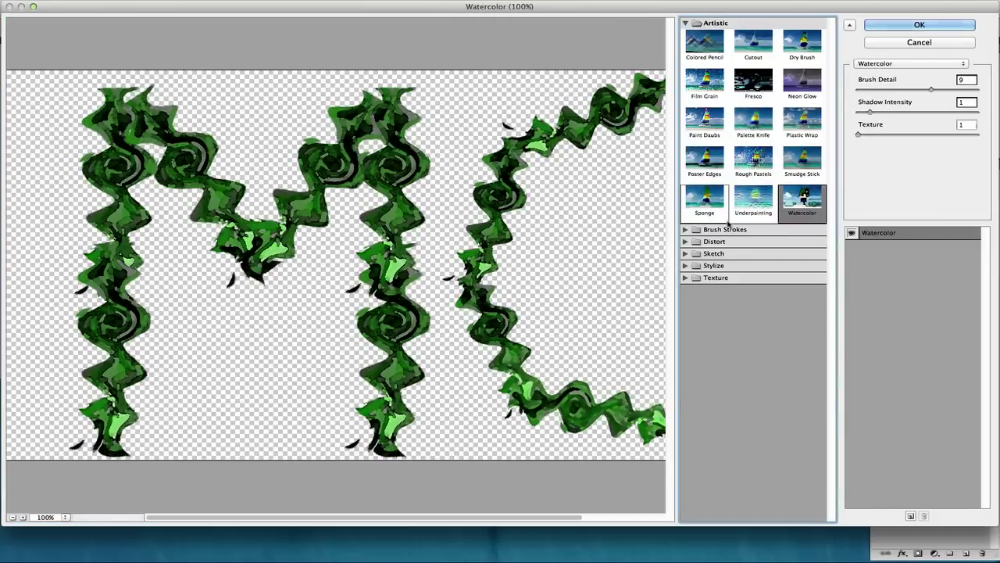
Preview Brush Strokes filters, including Accented Edges, Ink Outlines, Spatter, Sumi-e and Dark Strokes, on the merged MC letters
{"action": "left_click", "coordinate": [725, 229]}
{"action": "left_click", "coordinate": [704, 250]}
{"action": "left_click", "coordinate": [753, 289]}
{"action": "left_click", "coordinate": [802, 289]}
{"action": "left_click", "coordinate": [753, 329]}
{"action": "left_click", "coordinate": [704, 290]}
Try Distort and Texture filters on the MC letters, applying Stained Glass and undoing it
{"action": "left_click", "coordinate": [714, 358]}
{"action": "left_click", "coordinate": [705, 379]}
{"action": "left_click", "coordinate": [714, 408]}
{"action": "left_click", "coordinate": [714, 409]}
{"action": "left_click", "coordinate": [714, 420]}
{"action": "left_click", "coordinate": [713, 421]}
{"action": "left_click", "coordinate": [716, 433]}
{"action": "left_click", "coordinate": [704, 453]}
{"action": "left_click", "coordinate": [802, 454]}
{"action": "left_click", "coordinate": [742, 494]}
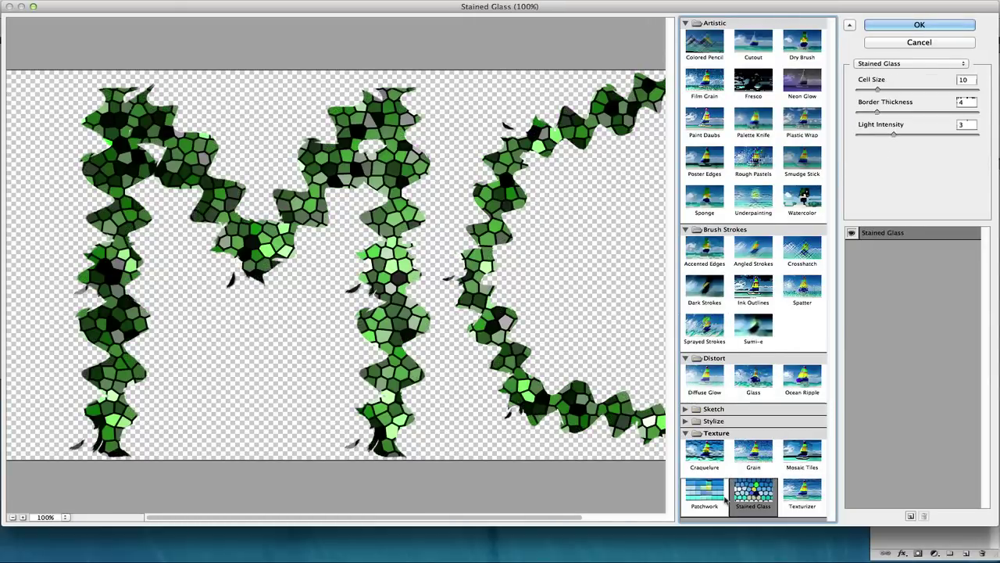
{"action": "left_click", "coordinate": [911, 25]}
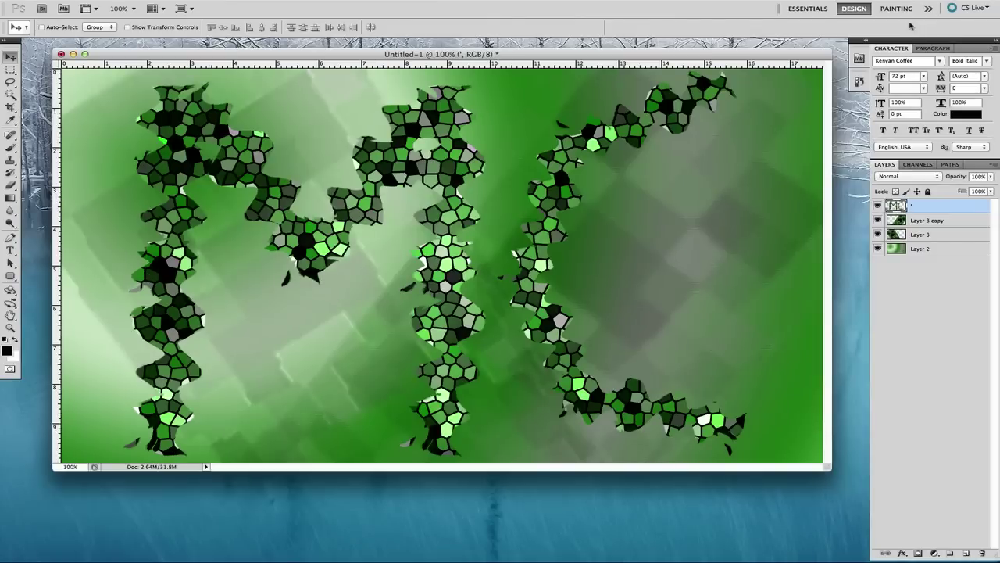
{"action": "key", "text": "super+z"}
Try the Sponge filter on the merged MC letters and undo it
{"action": "left_click", "coordinate": [250, 0]}
{"action": "mouse_move", "coordinate": [339, 100]}
{"action": "left_click", "coordinate": [404, 99]}
{"action": "left_click", "coordinate": [704, 198]}
{"action": "left_click", "coordinate": [919, 25]}
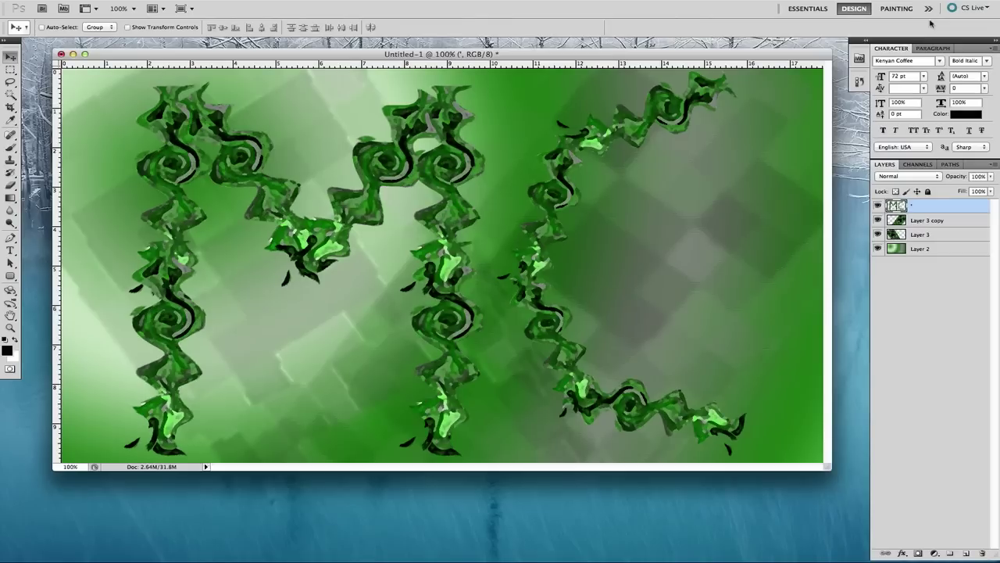
{"action": "key", "text": "ctrl+z"}
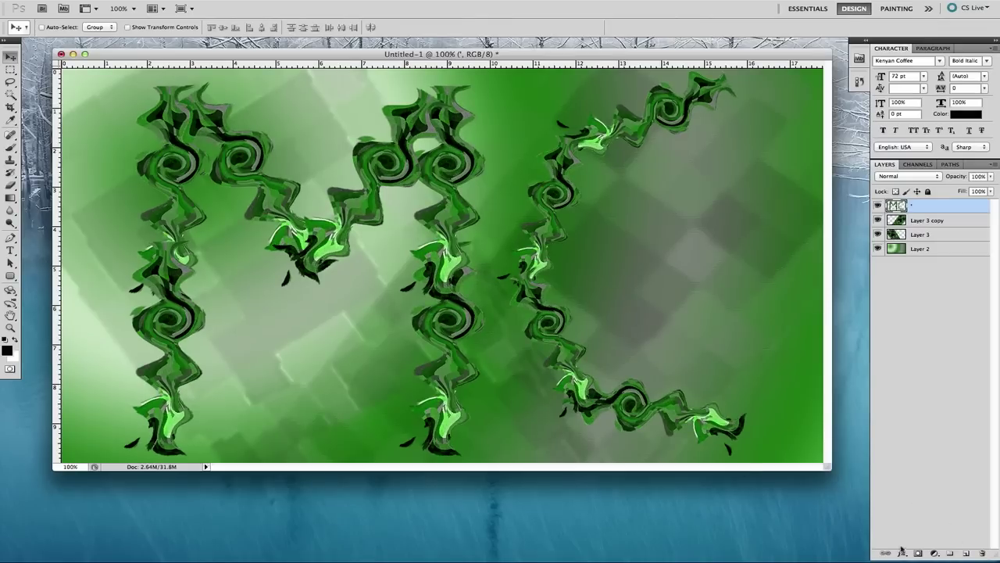
Add a white outside stroke around the merged MC letters
{"action": "left_click", "coordinate": [903, 552]}
{"action": "left_click", "coordinate": [937, 419]}
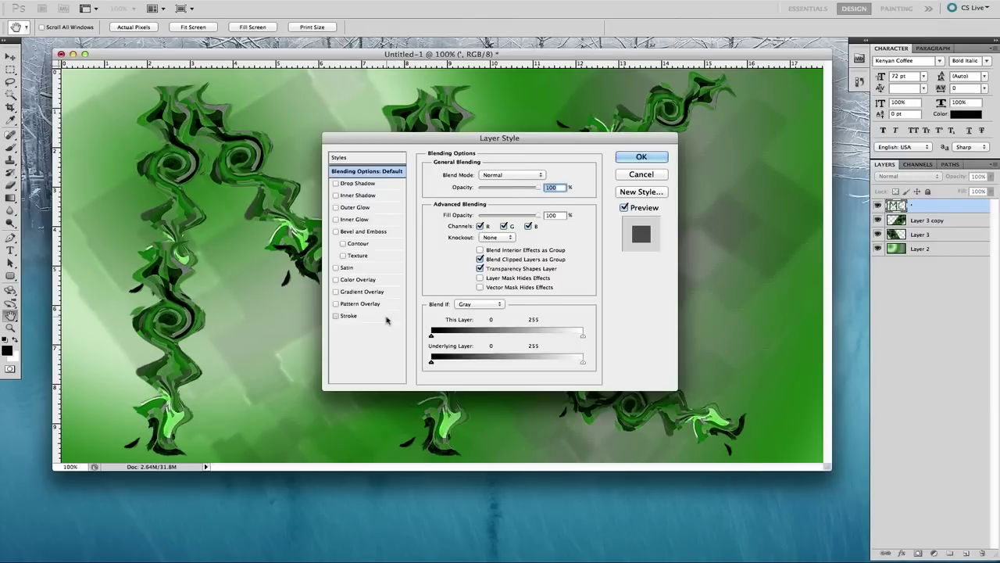
{"action": "left_click", "coordinate": [383, 316]}
{"action": "left_click", "coordinate": [458, 248]}
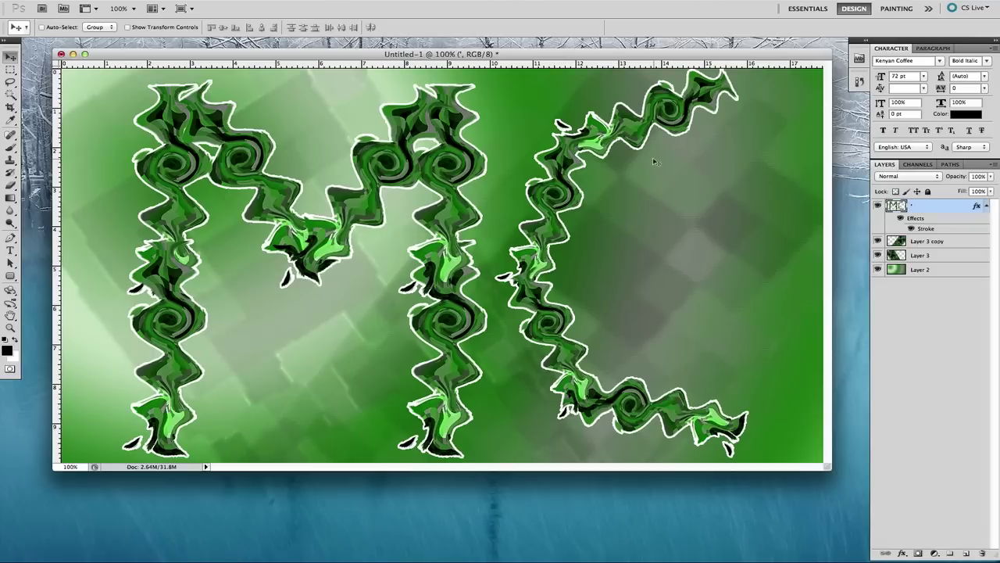
Change the stroke color around the MC letters to gray (#929292)
{"action": "left_click", "coordinate": [902, 552]}
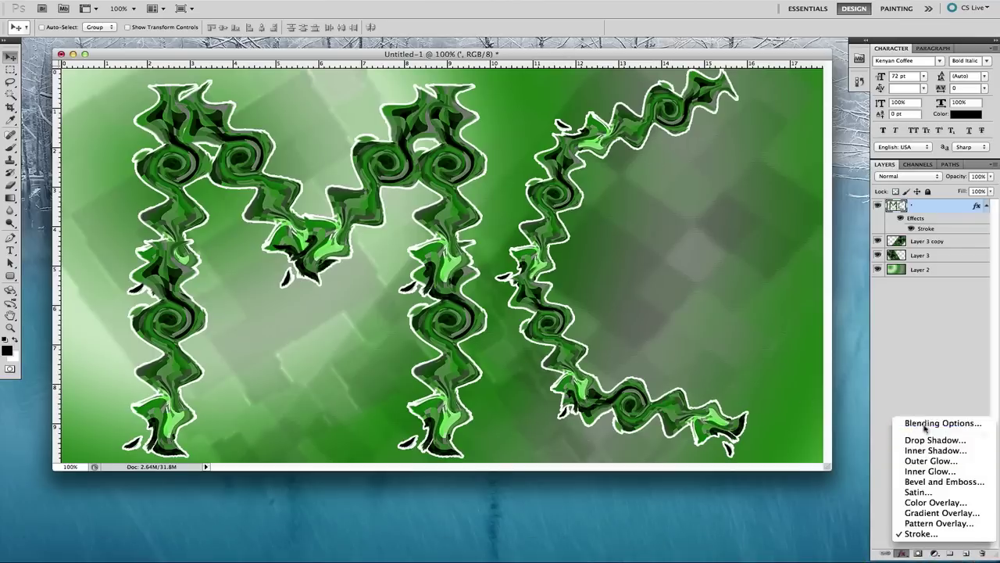
{"action": "left_click", "coordinate": [938, 418]}
{"action": "left_click", "coordinate": [367, 316]}
{"action": "left_click", "coordinate": [458, 248]}
{"action": "left_click_drag", "start_coordinate": [408, 244], "coordinate": [331, 240]}
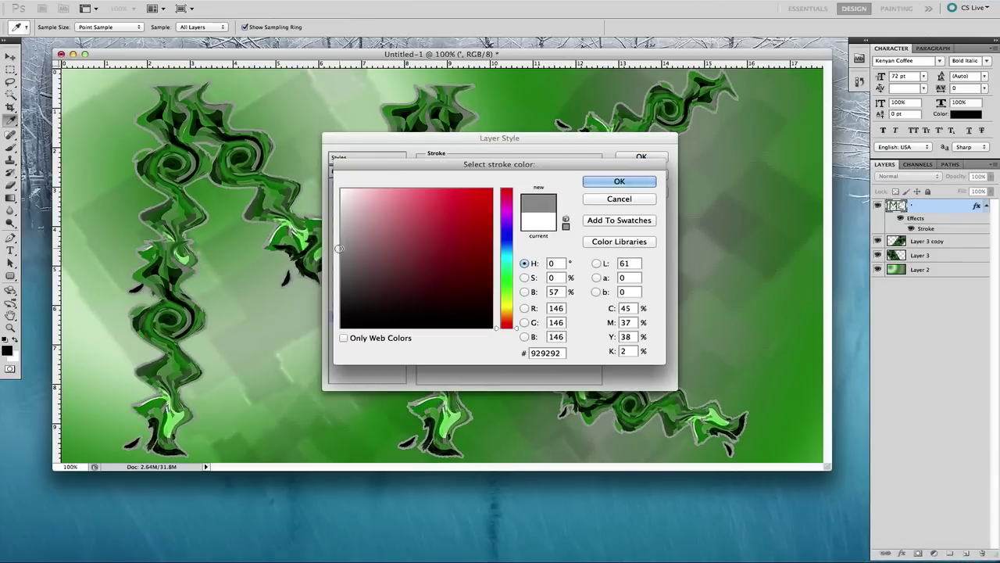
{"action": "key", "text": "Return"}
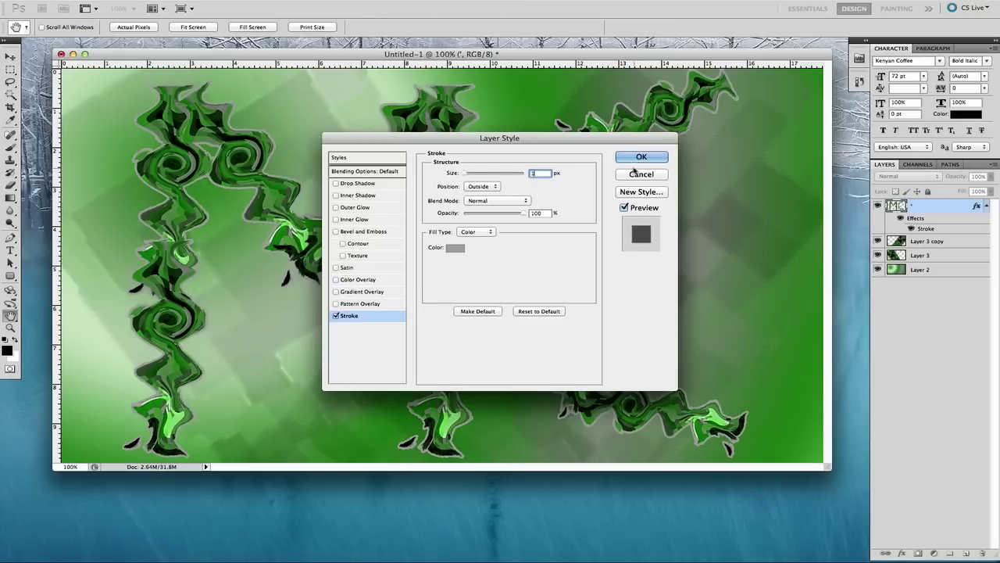
{"action": "left_click", "coordinate": [626, 160]}
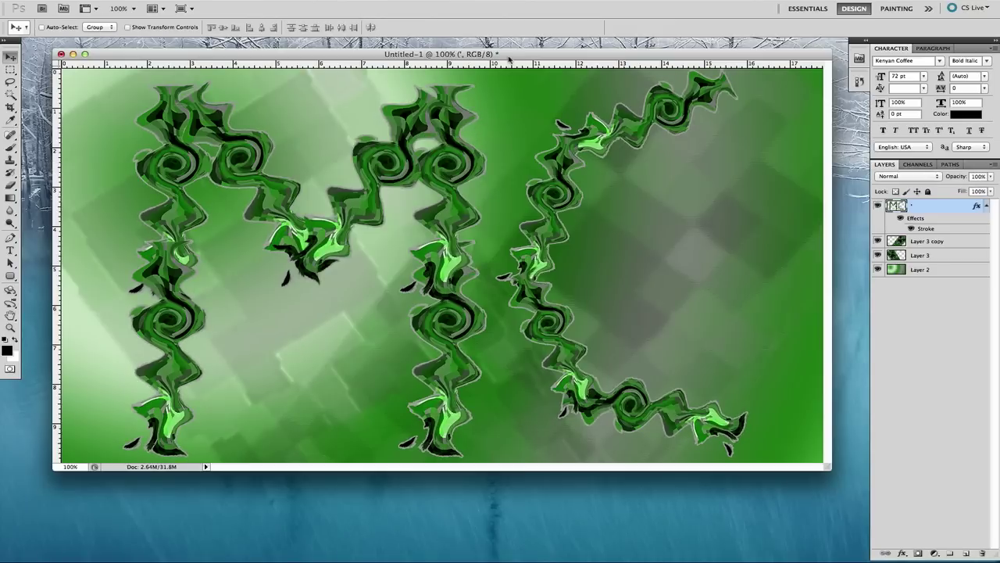